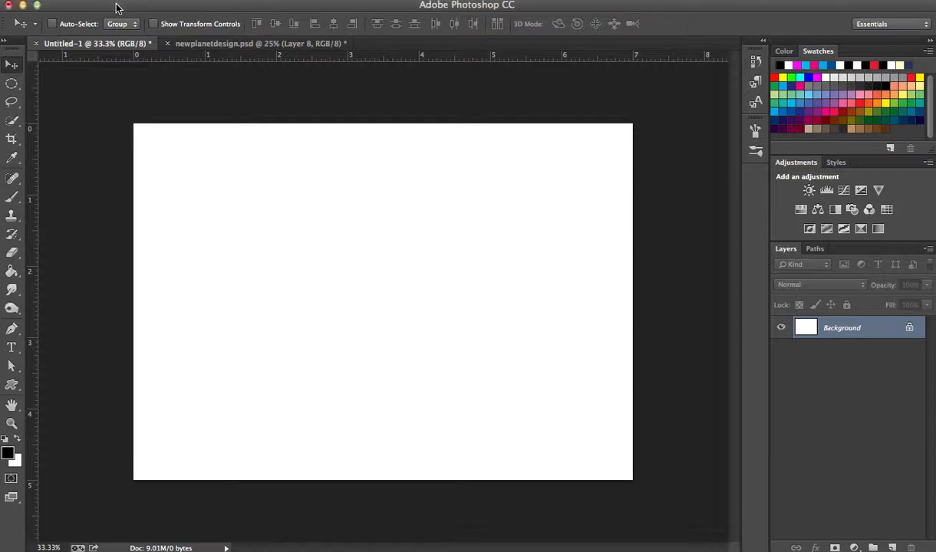
Step: Check the document's width and height in the Canvas Size settings without changing them
{"action": "left_click", "coordinate": [75, 0]}
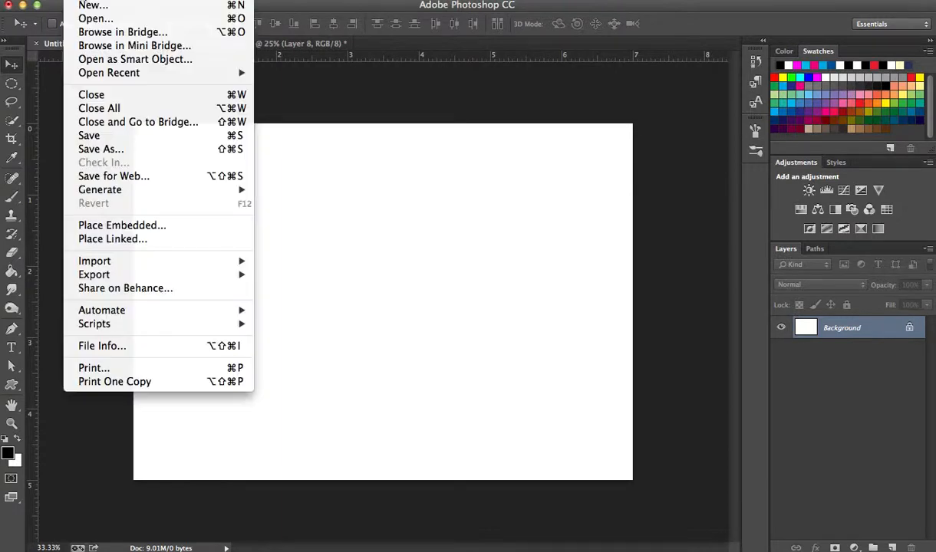
{"action": "mouse_move", "coordinate": [124, 1]}
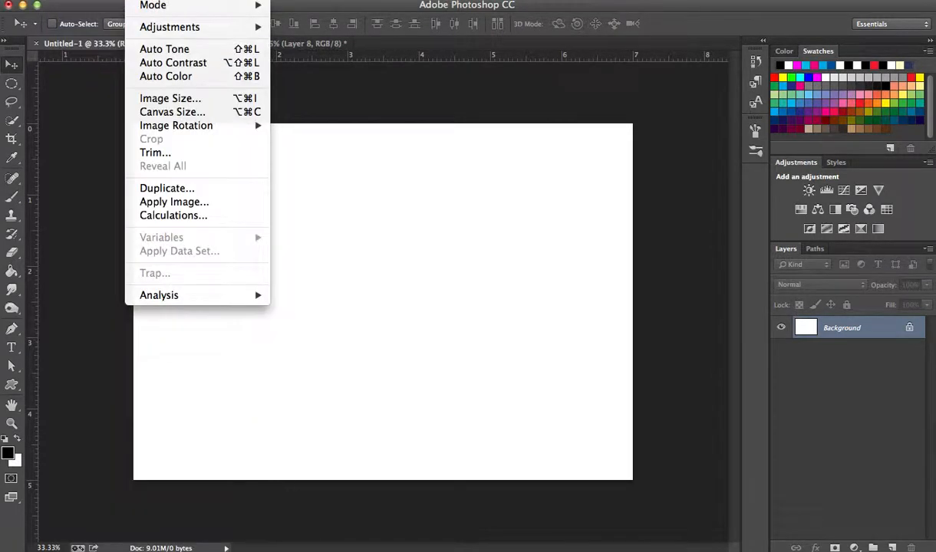
{"action": "left_click", "coordinate": [179, 112]}
{"action": "left_click_drag", "start_coordinate": [643, 194], "coordinate": [582, 175]}
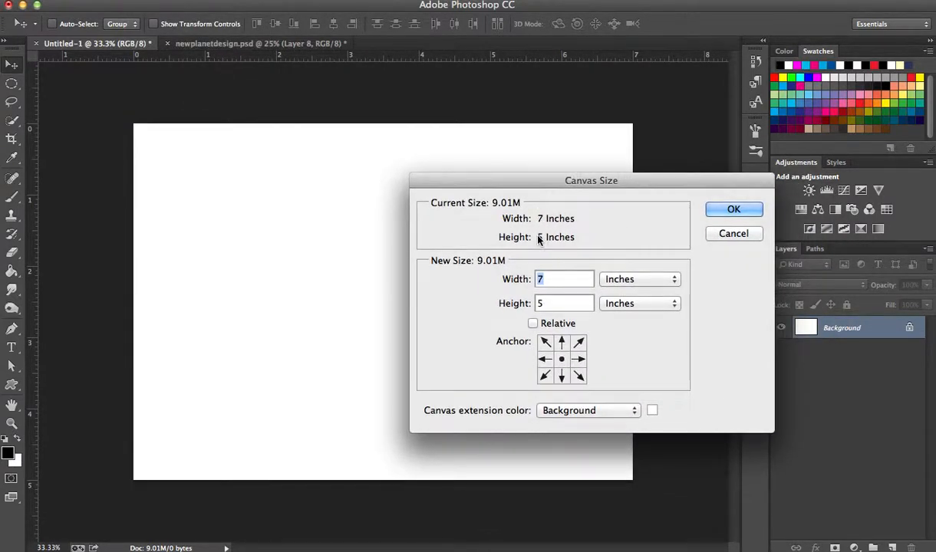
{"action": "left_click", "coordinate": [723, 233]}
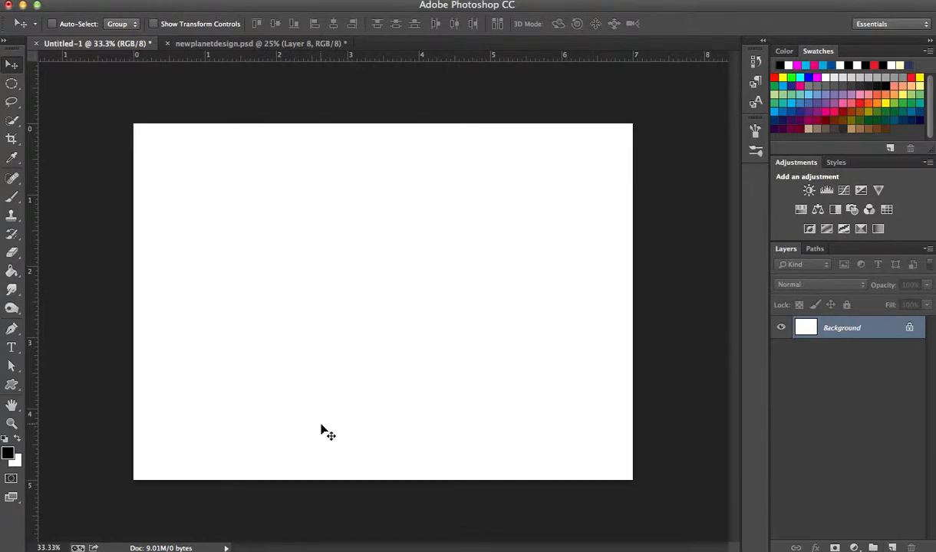
Step: Add a new layer above the Background and name it Space
{"action": "left_click", "coordinate": [893, 547]}
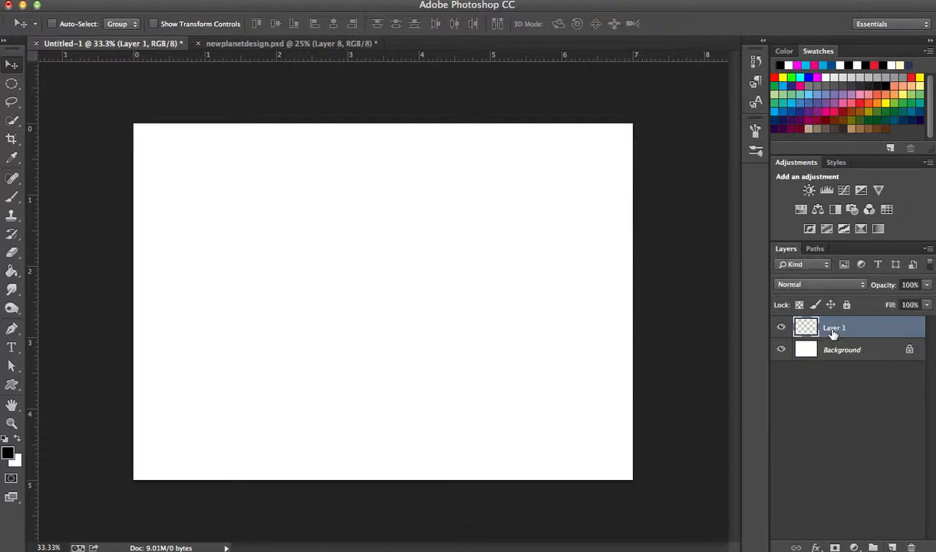
{"action": "double_click", "coordinate": [832, 330]}
{"action": "type", "text": "Space"}
{"action": "key", "text": "Return"}
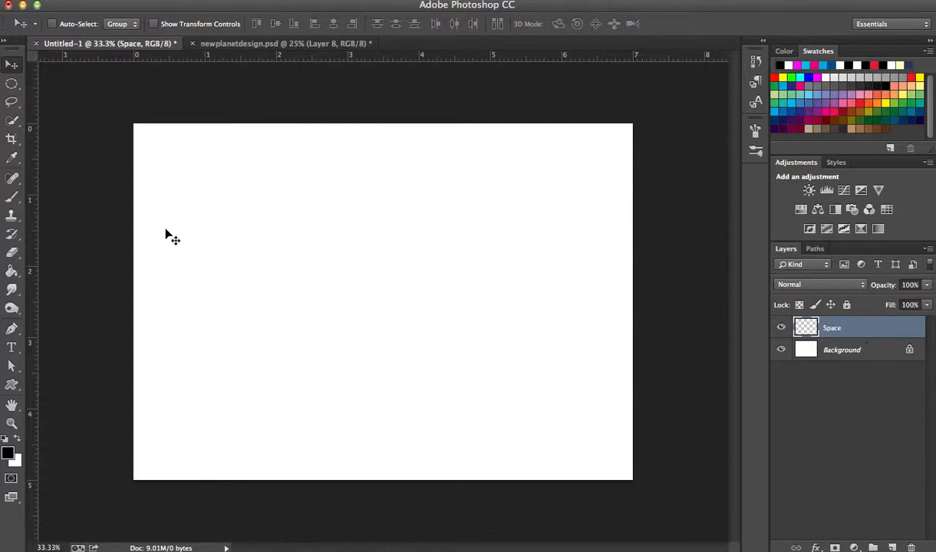
Step: Set the foreground colour to a dark red
{"action": "left_click", "coordinate": [9, 454]}
{"action": "left_click", "coordinate": [601, 279]}
{"action": "left_click", "coordinate": [826, 178]}
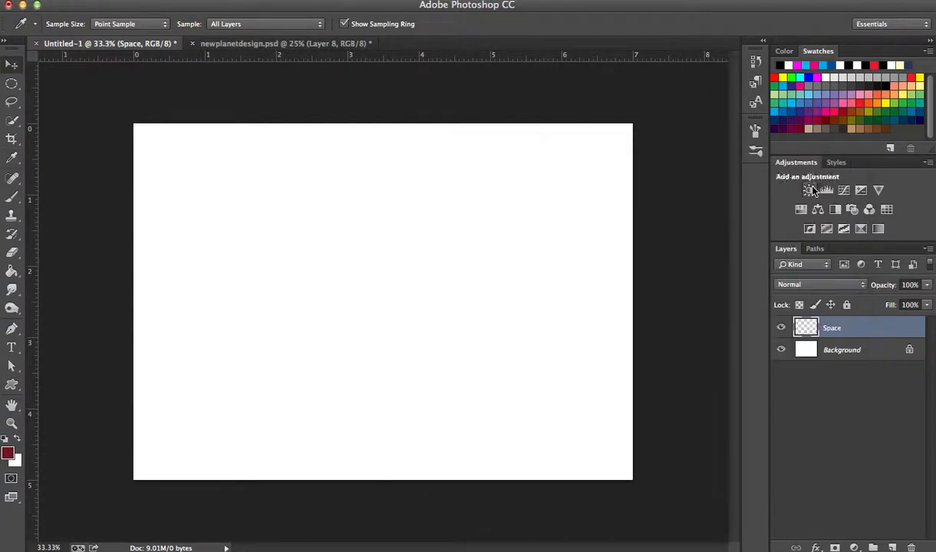
{"action": "key", "text": "v"}
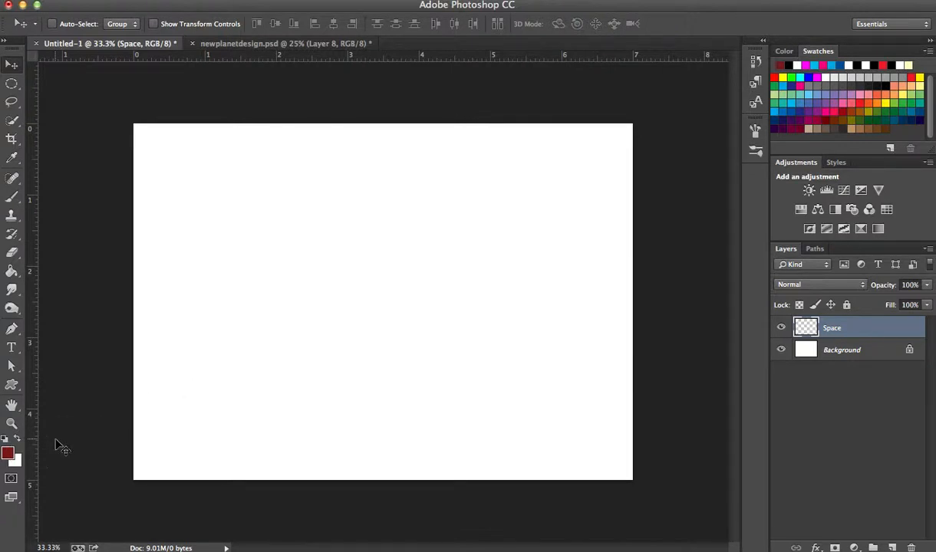
Step: Reset the foreground colour to default black and fill the whole Space layer with it using the Paint Bucket tool
{"action": "key", "text": "d"}
{"action": "key", "text": "g"}
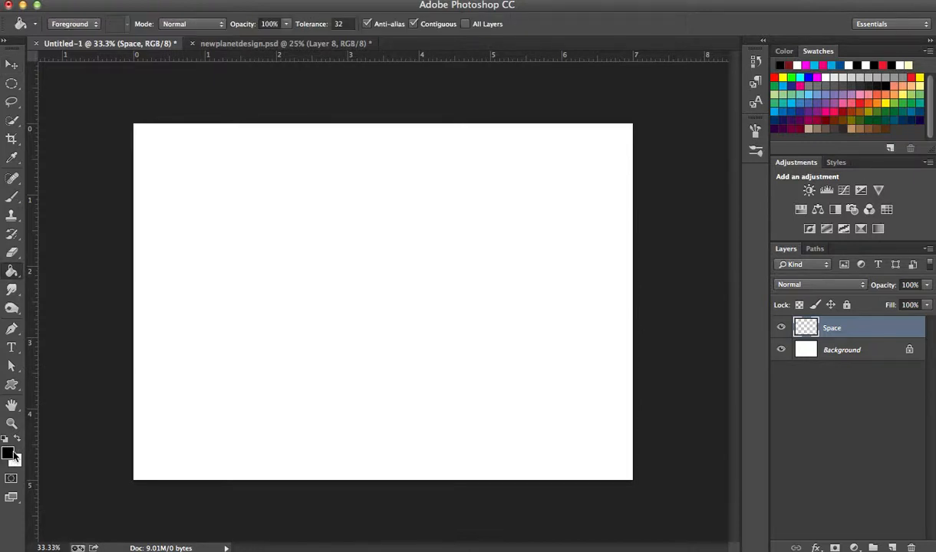
{"action": "left_click", "coordinate": [12, 276]}
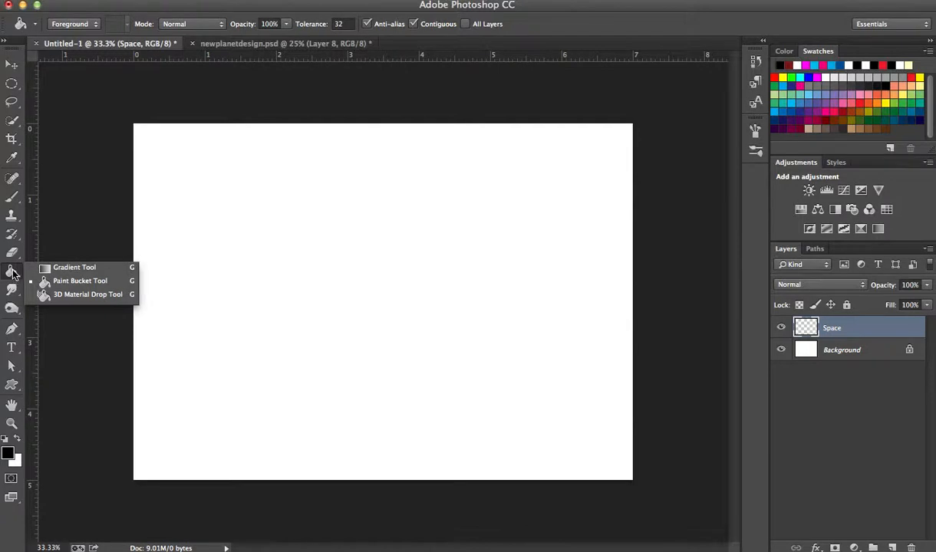
{"action": "left_click", "coordinate": [14, 275]}
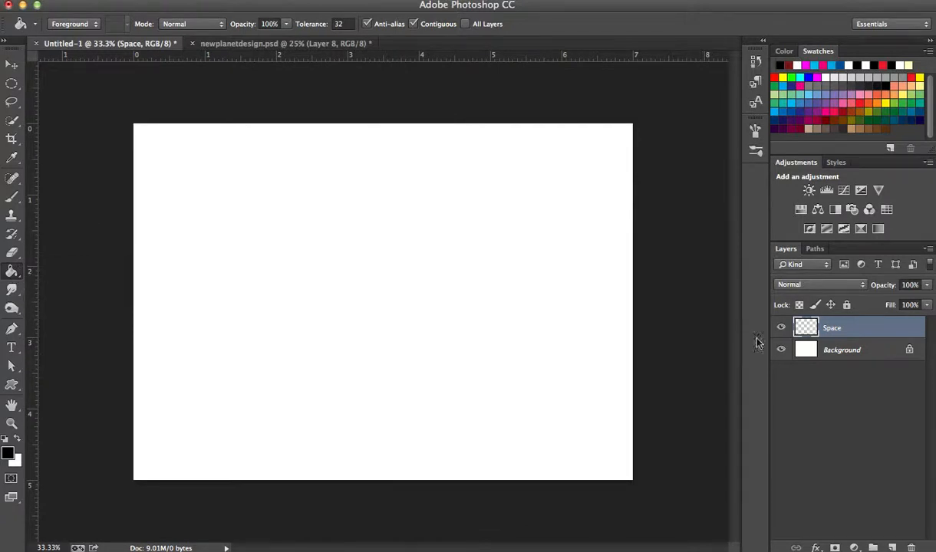
{"action": "left_click", "coordinate": [363, 306]}
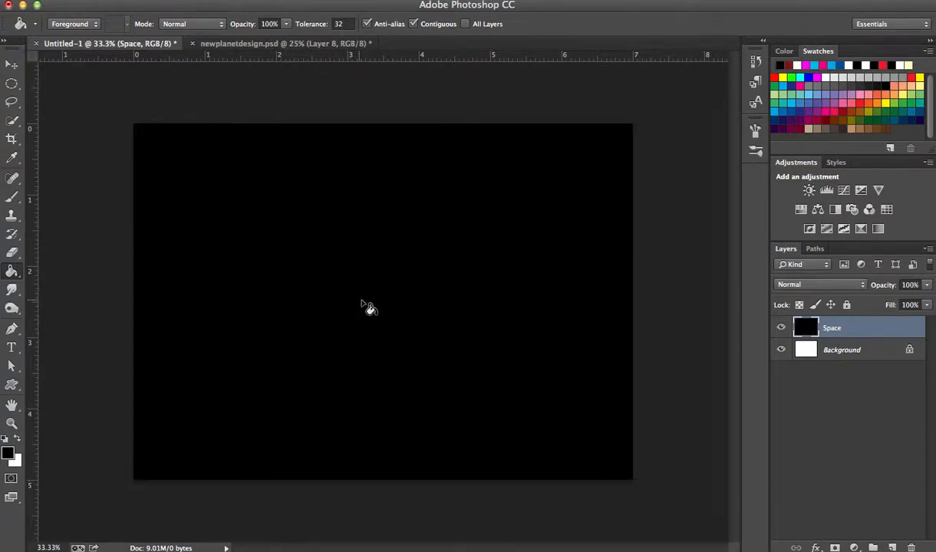
{"action": "key", "text": "v"}
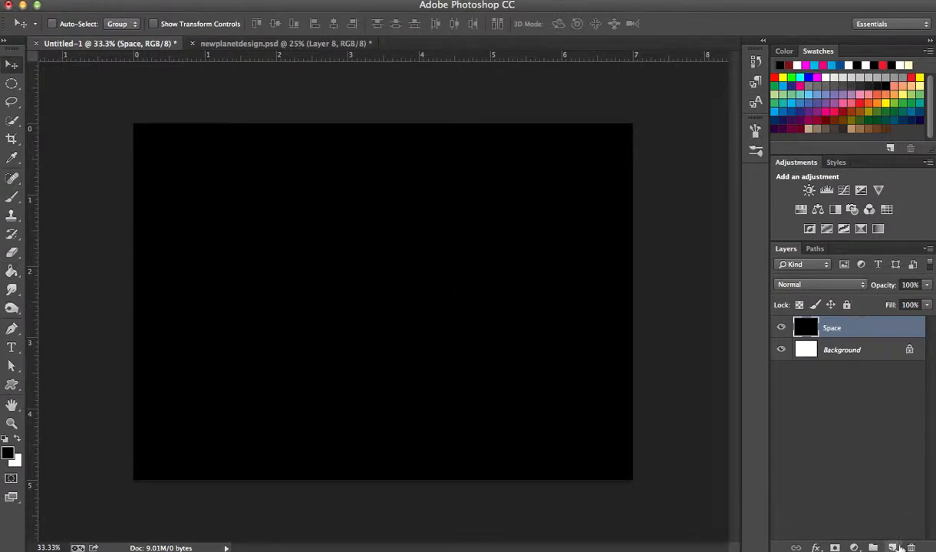
Step: Add a new layer above Space and name it Planet
{"action": "left_click", "coordinate": [893, 547]}
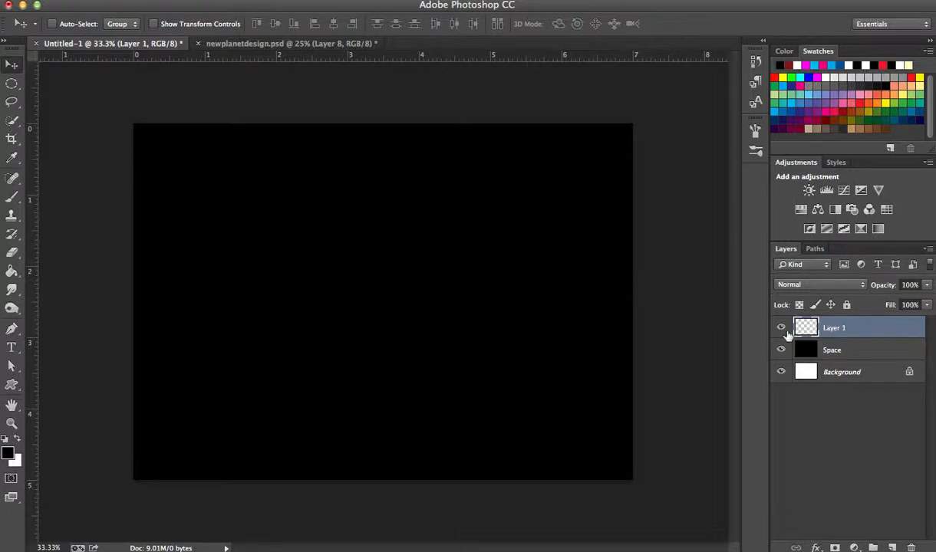
{"action": "double_click", "coordinate": [832, 328]}
{"action": "type", "text": "Planet"}
{"action": "key", "text": "Return"}
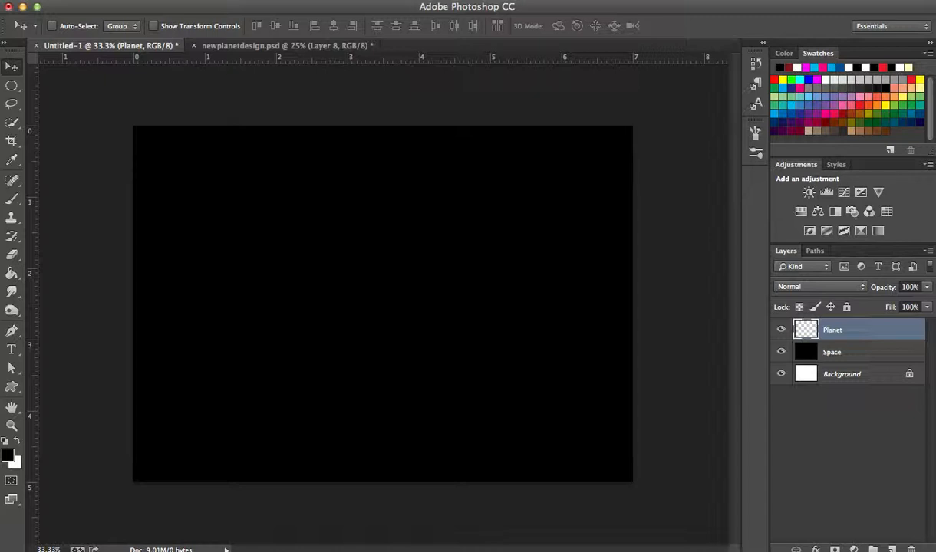
Step: Switch to the browser, bring the blue rock texture image onto the Planet layer, and move it near the canvas centre
{"action": "key", "text": "super+Tab"}
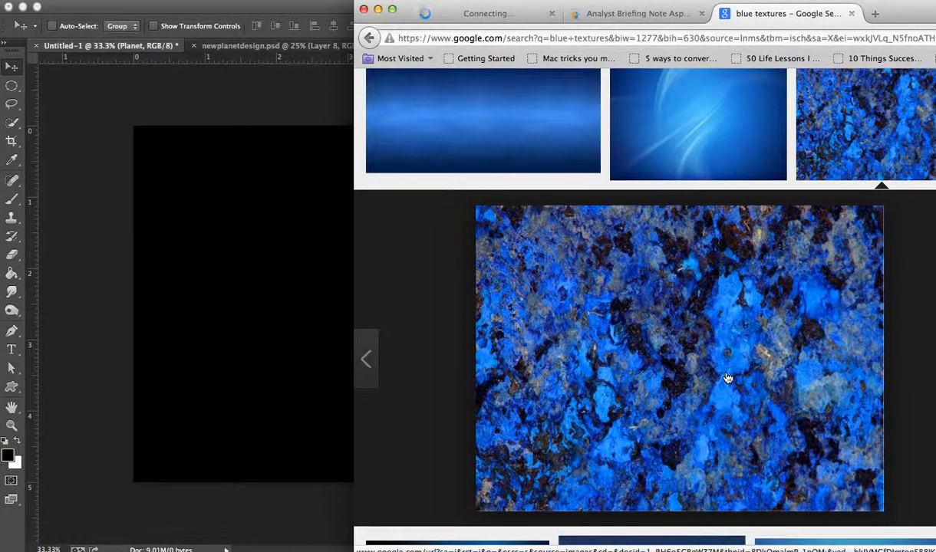
{"action": "left_click_drag", "start_coordinate": [691, 347], "coordinate": [277, 295]}
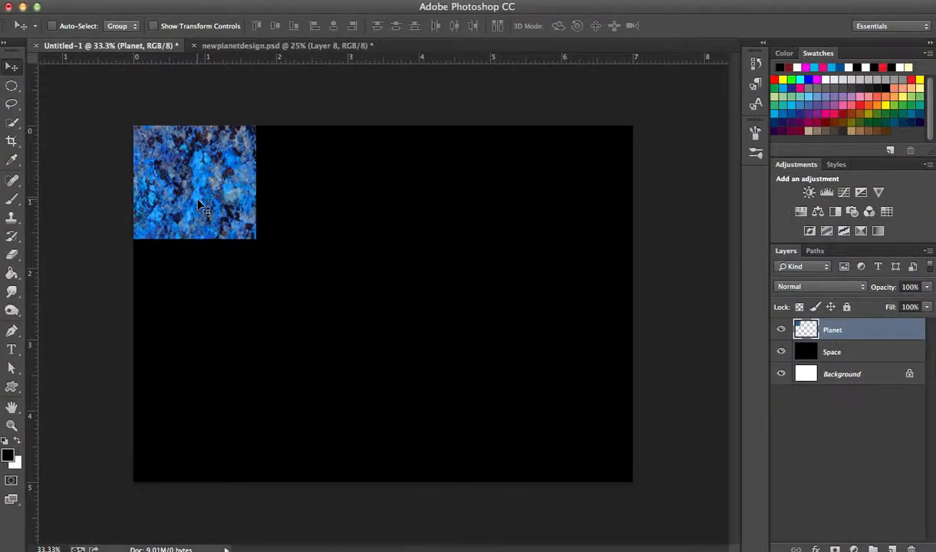
{"action": "left_click_drag", "start_coordinate": [198, 203], "coordinate": [414, 294]}
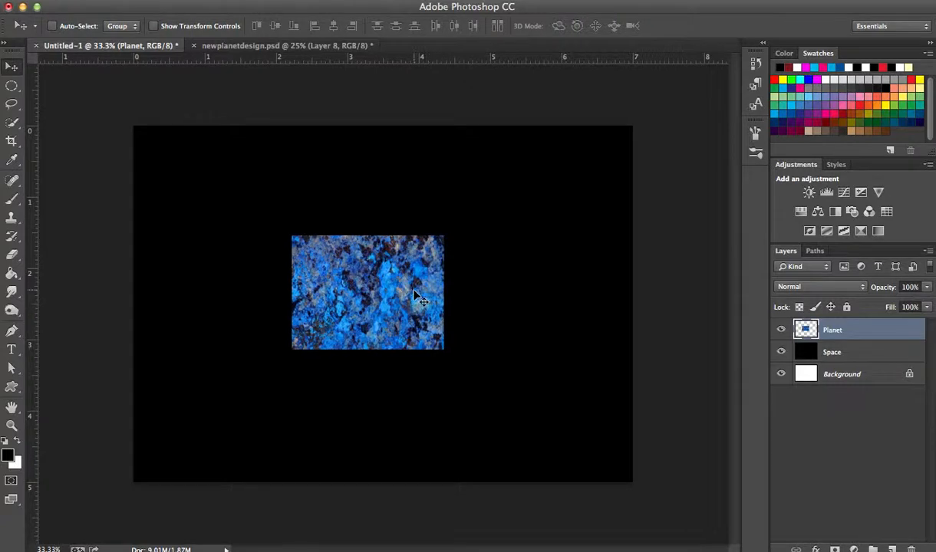
Step: Enlarge the blue texture with Free Transform to about 4.6 by 3.4 inches and centre it on the canvas
{"action": "key", "text": "ctrl+t"}
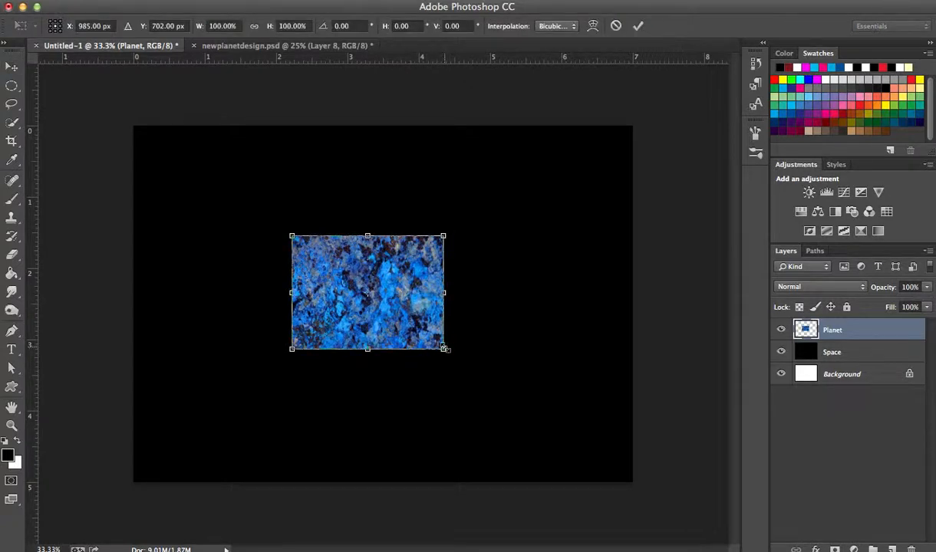
{"action": "left_click_drag", "start_coordinate": [443, 349], "coordinate": [516, 432]}
{"action": "key", "text": "Return"}
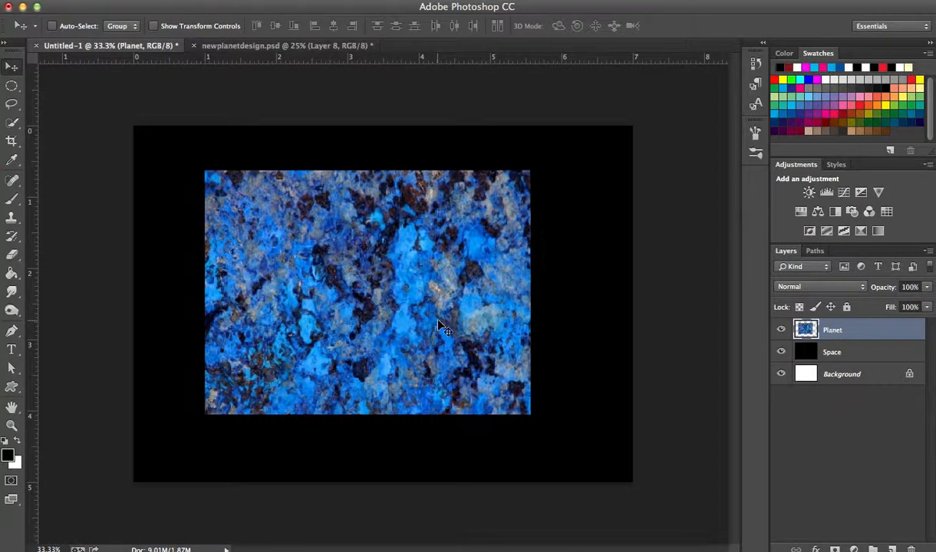
{"action": "left_click_drag", "start_coordinate": [438, 324], "coordinate": [454, 336]}
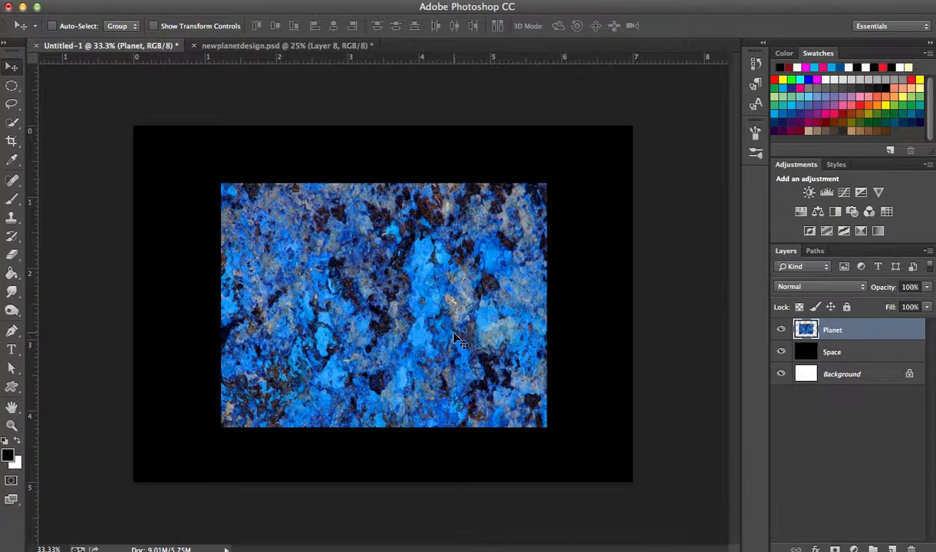
Step: Make a circular selection about 3.2 inches across, centred on the blue texture, with the Elliptical Marquee tool
{"action": "left_click", "coordinate": [12, 89]}
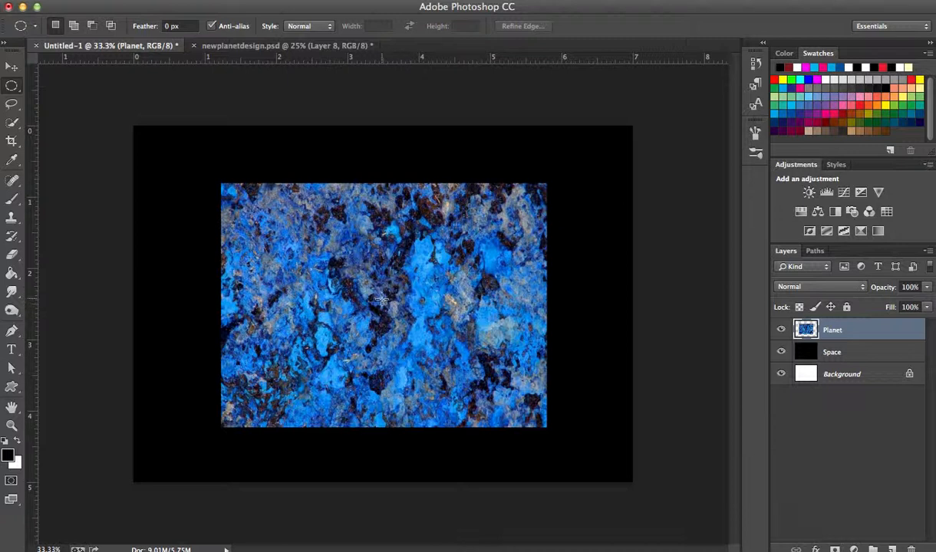
{"action": "left_click_drag", "start_coordinate": [381, 301], "coordinate": [493, 413]}
{"action": "left_click_drag", "start_coordinate": [425, 336], "coordinate": [427, 345]}
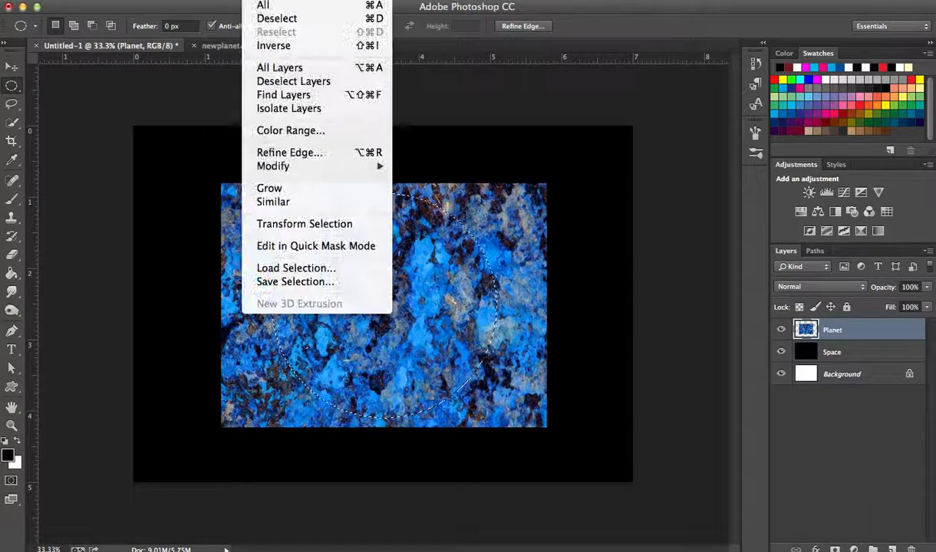
Step: Invert the circular selection, delete the texture outside the circle, and deselect
{"action": "left_click", "coordinate": [284, 46]}
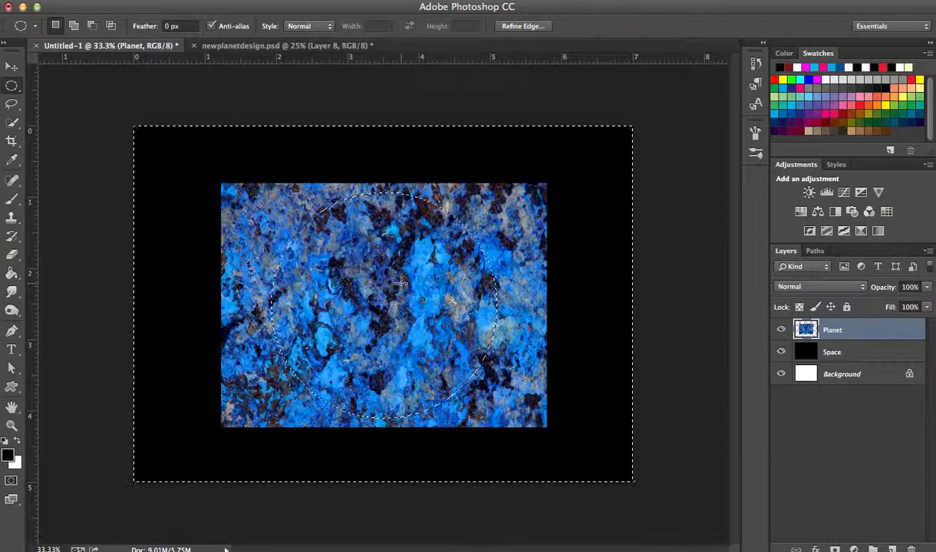
{"action": "key", "text": "Delete"}
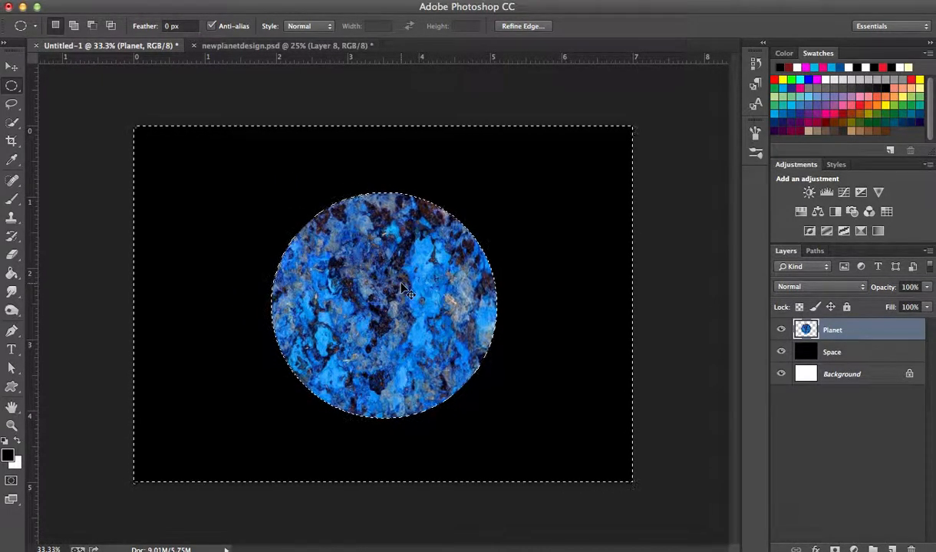
{"action": "key", "text": "super+d"}
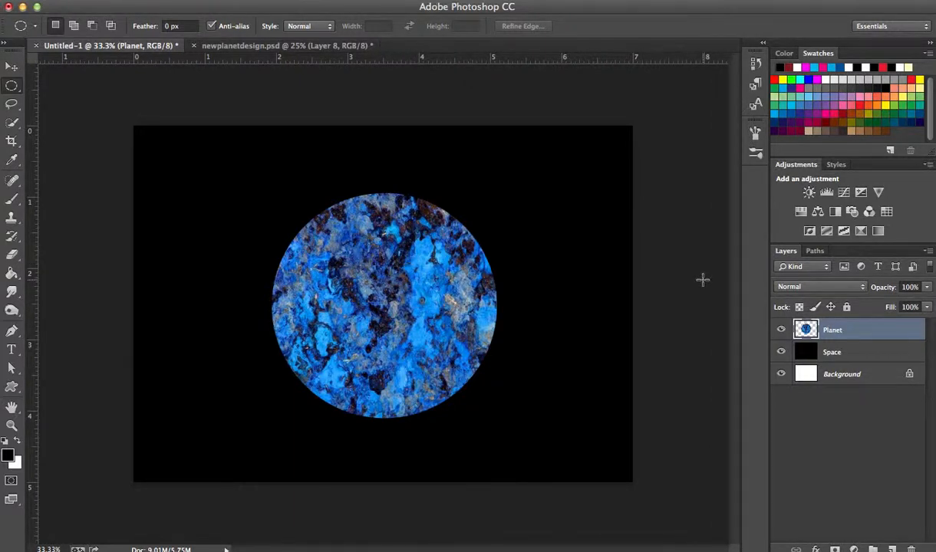
Step: Load the Planet layer's outline as a selection, apply the Spherize filter at 100% in Normal mode, and deselect
{"action": "left_click", "coordinate": [805, 330], "text": "super"}
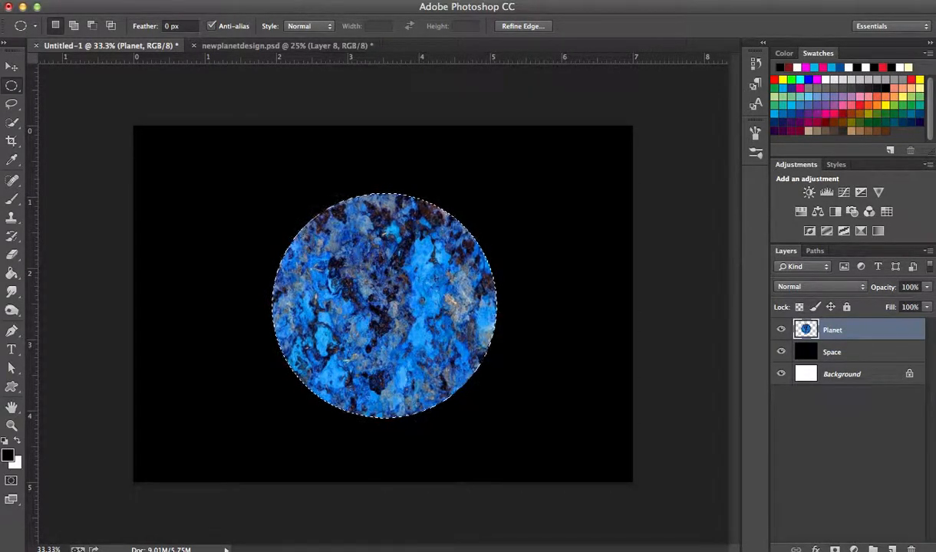
{"action": "left_click", "coordinate": [299, 1]}
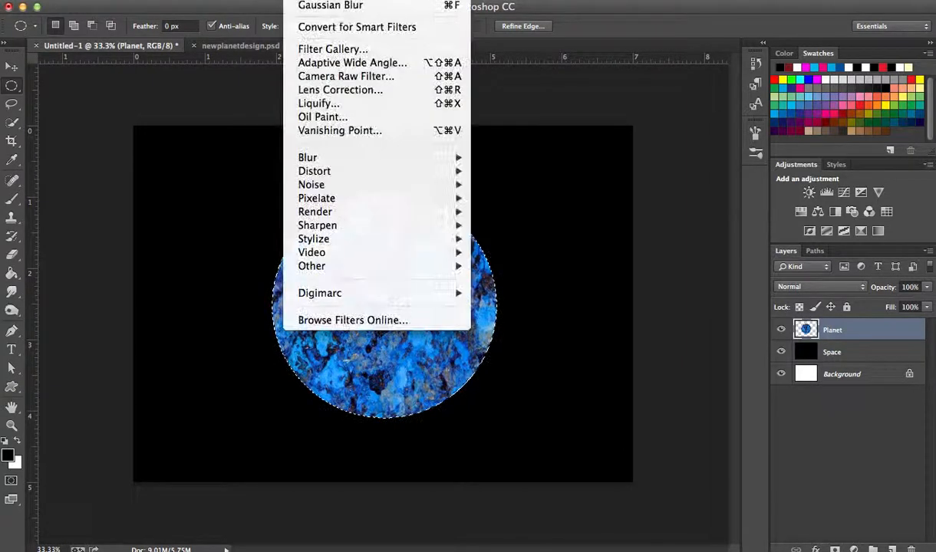
{"action": "mouse_move", "coordinate": [339, 174]}
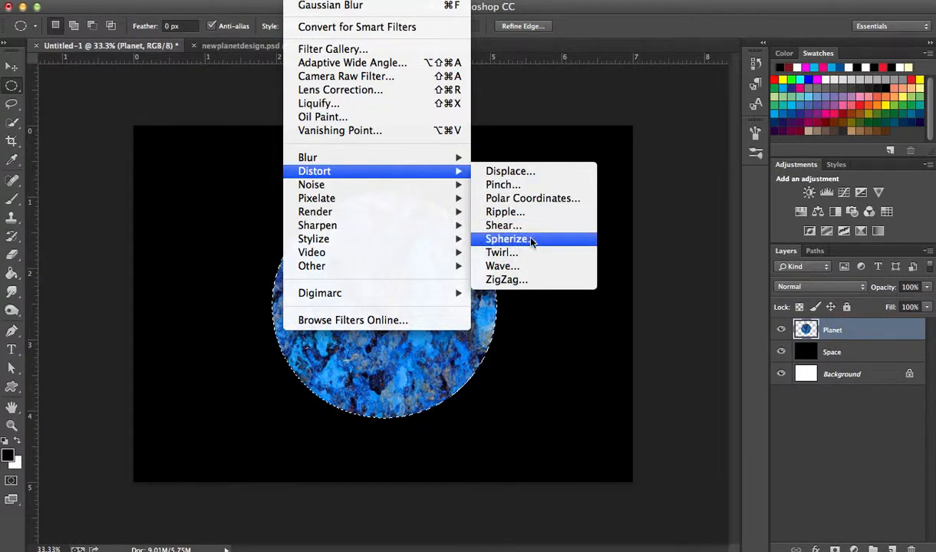
{"action": "left_click", "coordinate": [506, 239]}
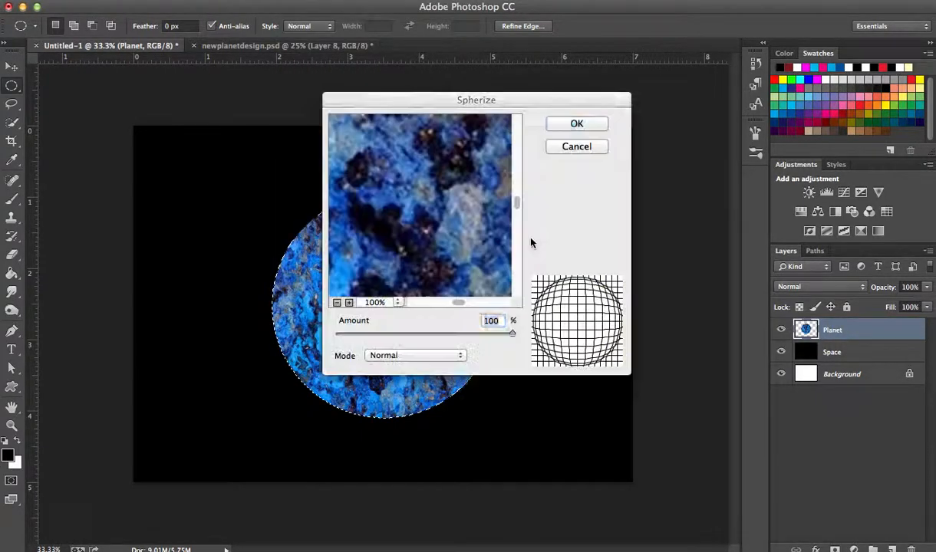
{"action": "left_click", "coordinate": [361, 336]}
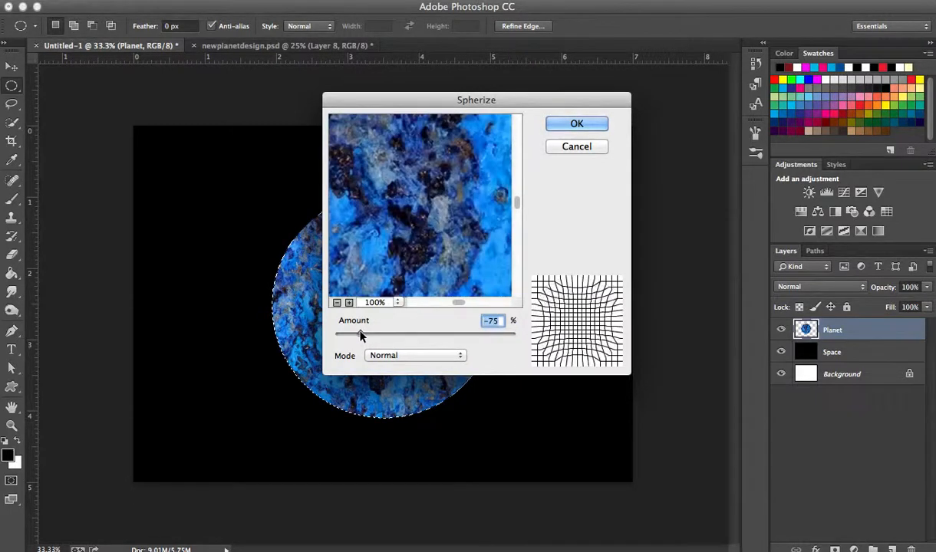
{"action": "left_click_drag", "start_coordinate": [361, 336], "coordinate": [547, 356]}
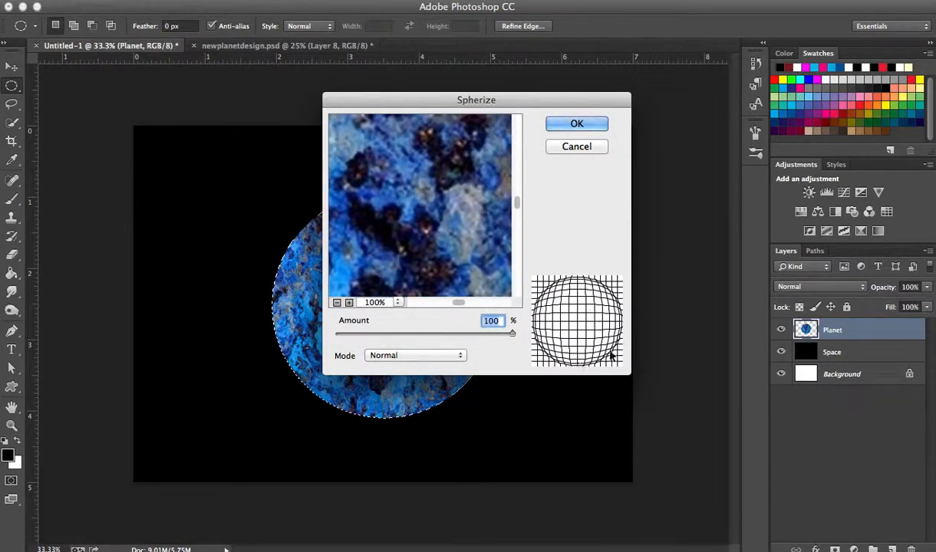
{"action": "left_click", "coordinate": [597, 125]}
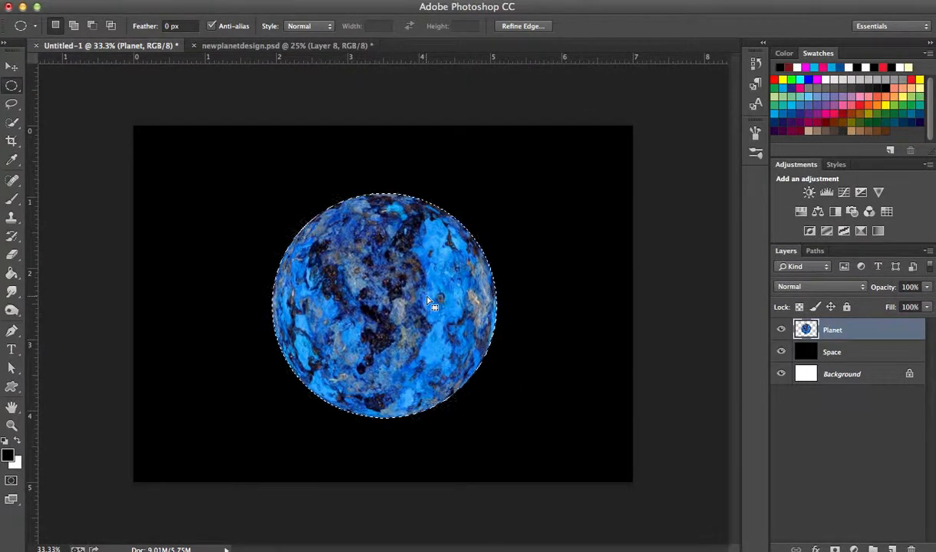
{"action": "left_click", "coordinate": [462, 269]}
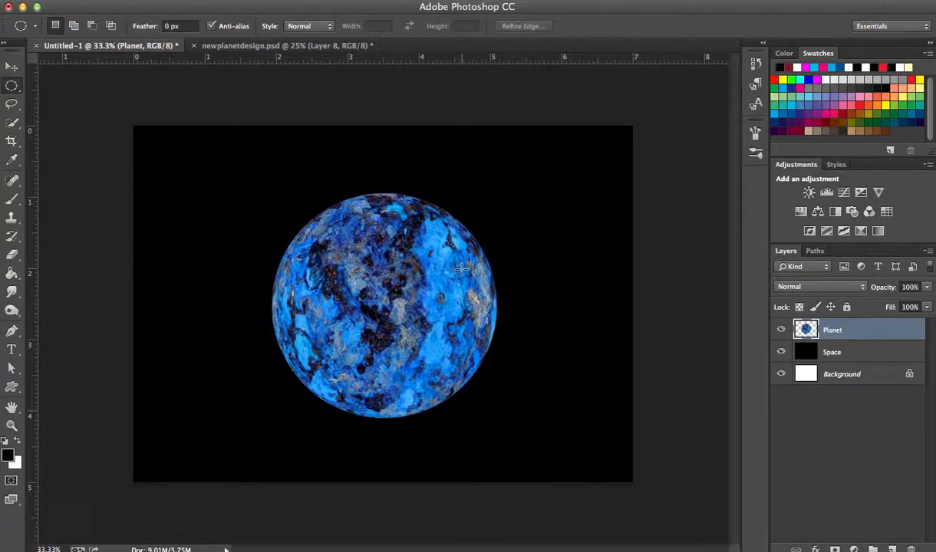
{"action": "key", "text": "v"}
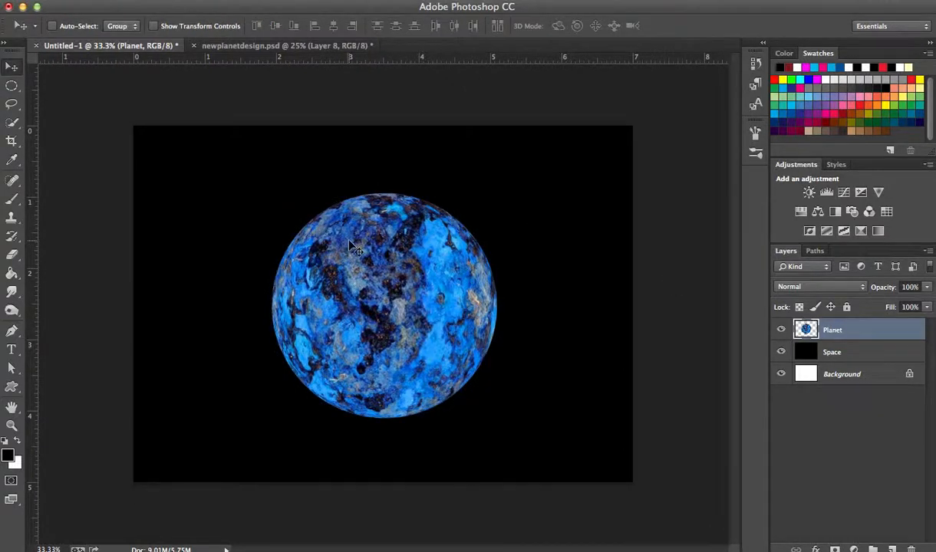
Step: Nudge the planet slightly downward and add an Outer Glow layer style to the Planet layer
{"action": "left_click_drag", "start_coordinate": [396, 260], "coordinate": [397, 263]}
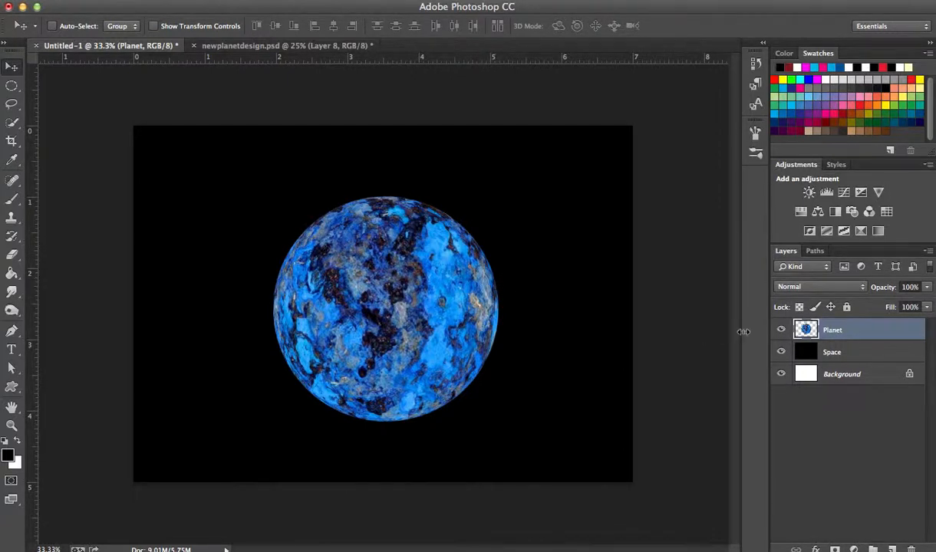
{"action": "double_click", "coordinate": [898, 333]}
{"action": "left_click_drag", "start_coordinate": [670, 212], "coordinate": [679, 102]}
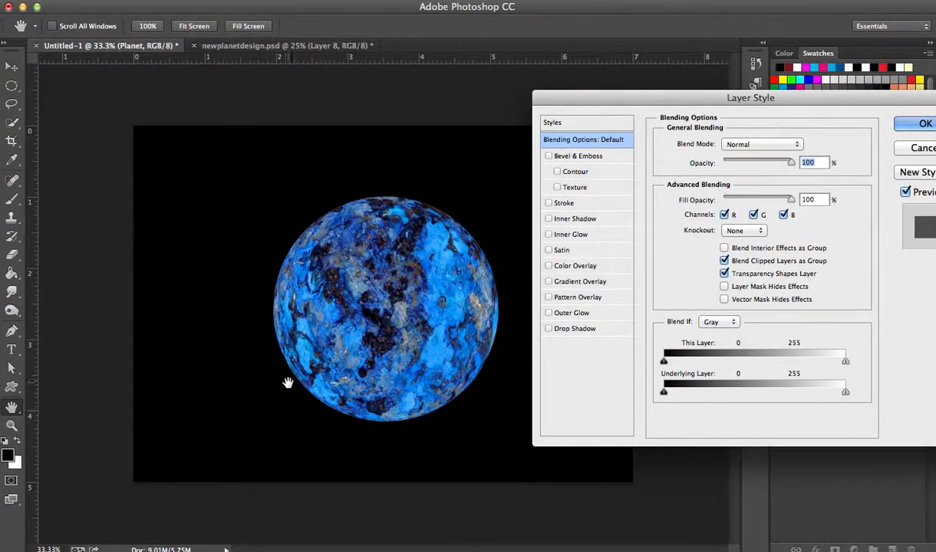
{"action": "left_click", "coordinate": [595, 314]}
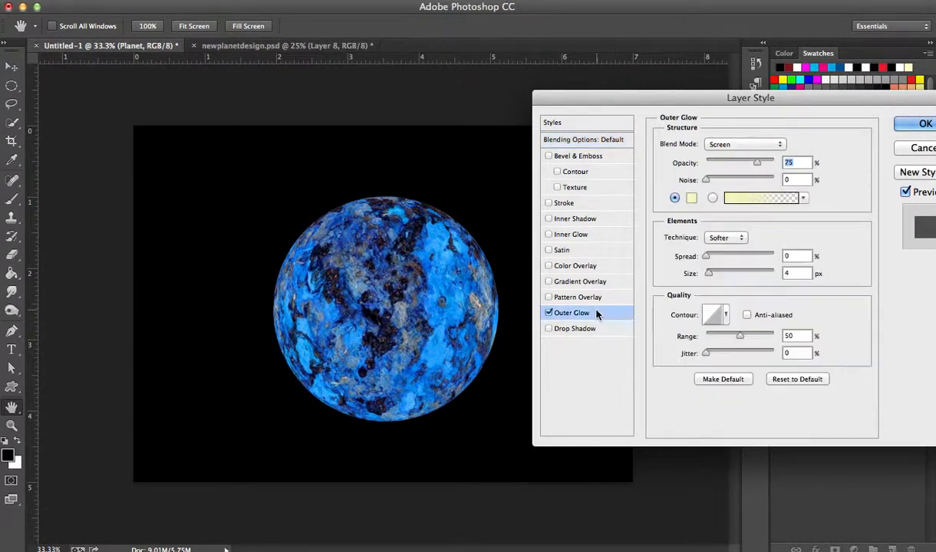
Step: Change the Outer Glow colour to light blue 3ec6f9
{"action": "left_click", "coordinate": [691, 199]}
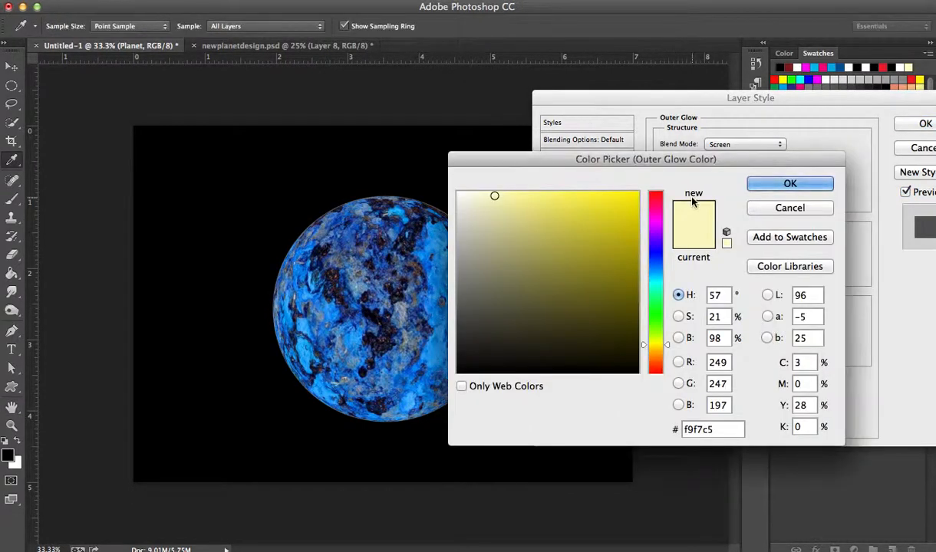
{"action": "left_click", "coordinate": [657, 280]}
{"action": "left_click_drag", "start_coordinate": [658, 280], "coordinate": [658, 274]}
{"action": "left_click_drag", "start_coordinate": [518, 205], "coordinate": [592, 250]}
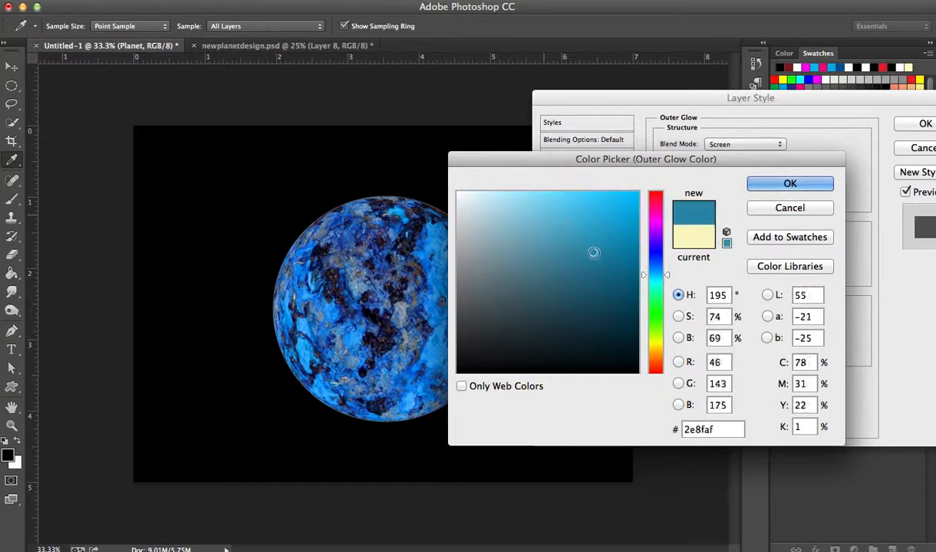
{"action": "left_click", "coordinate": [660, 280]}
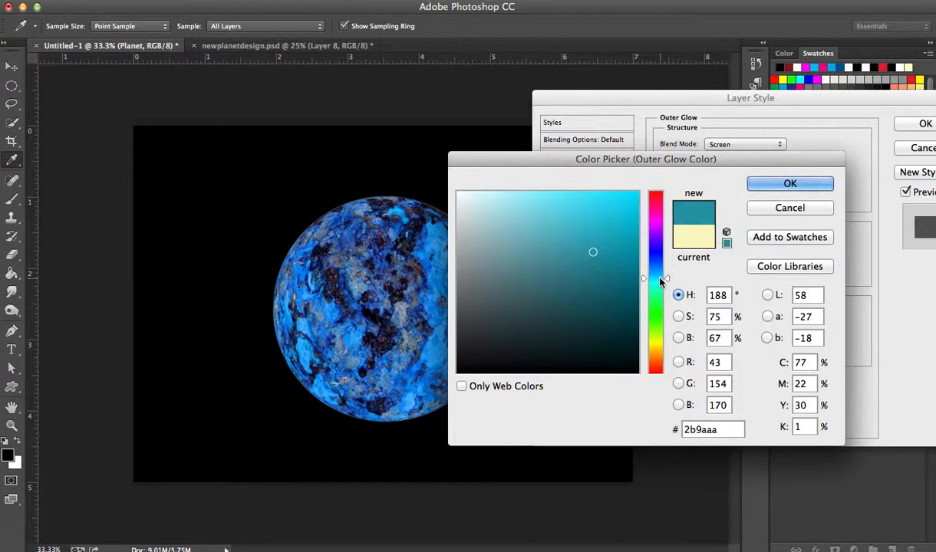
{"action": "left_click_drag", "start_coordinate": [659, 280], "coordinate": [660, 274]}
{"action": "left_click", "coordinate": [603, 206]}
{"action": "mouse_move", "coordinate": [603, 205]}
{"action": "left_mouse_down"}
{"action": "mouse_move", "coordinate": [610, 201]}
{"action": "mouse_move", "coordinate": [594, 197]}
{"action": "left_mouse_up"}
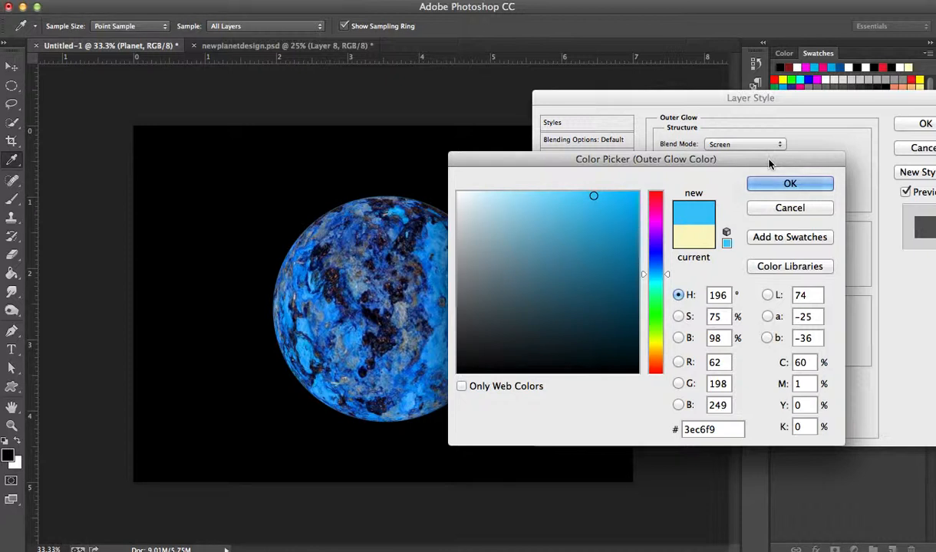
{"action": "left_click_drag", "start_coordinate": [770, 163], "coordinate": [834, 96]}
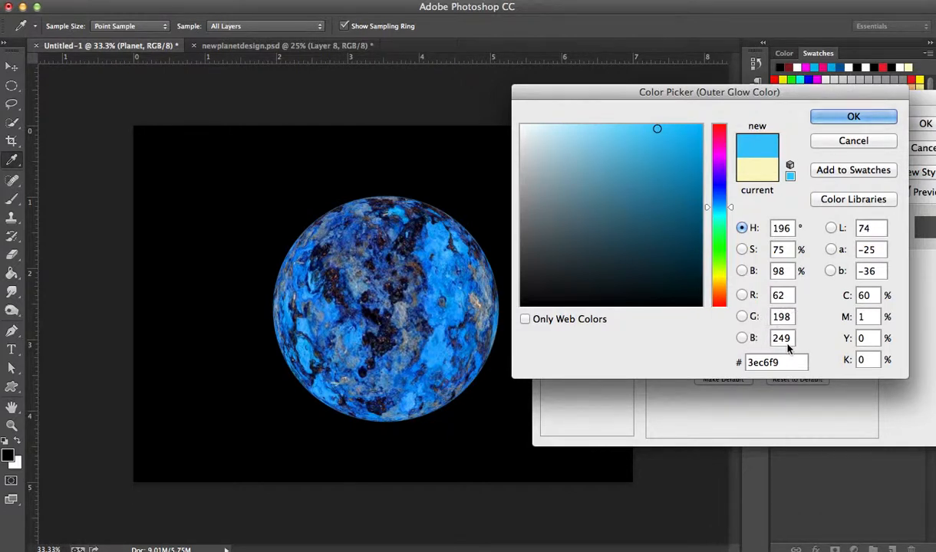
{"action": "double_click", "coordinate": [757, 361]}
{"action": "left_click", "coordinate": [800, 358]}
{"action": "left_click", "coordinate": [829, 118]}
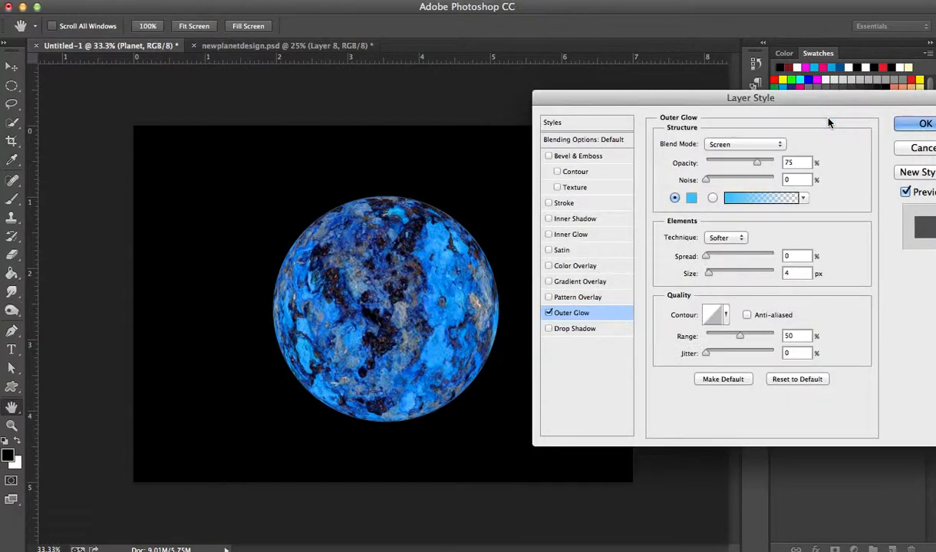
Step: Set the Outer Glow opacity to 76% and its size to 29 px
{"action": "left_click", "coordinate": [722, 274]}
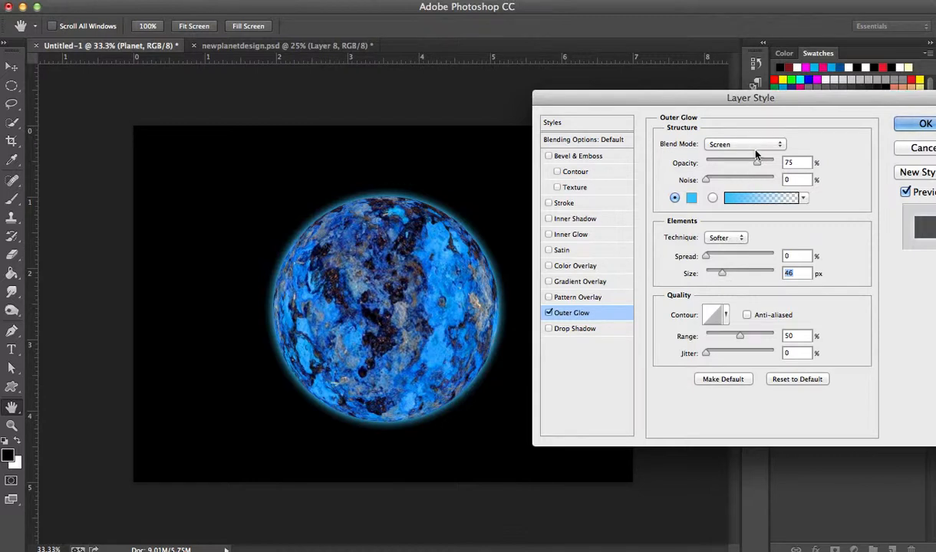
{"action": "left_click_drag", "start_coordinate": [756, 161], "coordinate": [784, 162]}
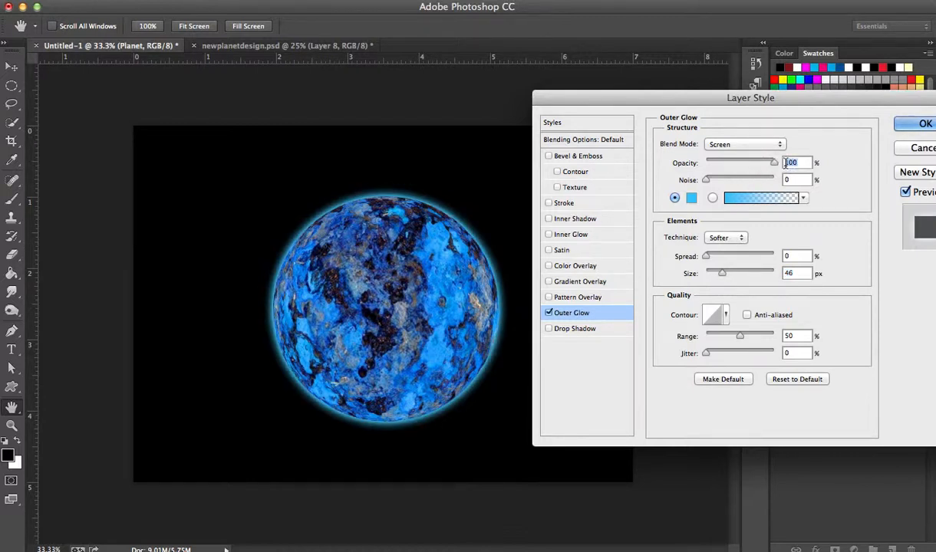
{"action": "left_click", "coordinate": [761, 163]}
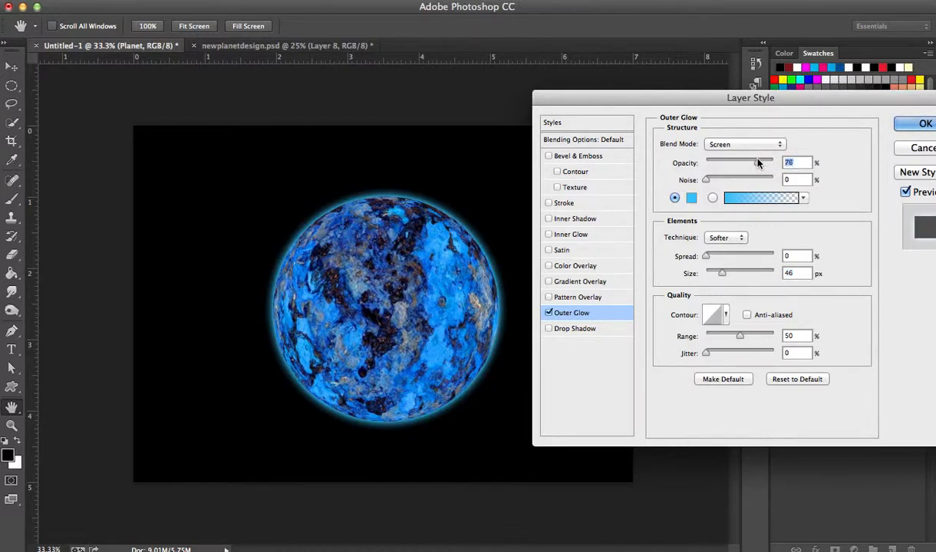
{"action": "mouse_move", "coordinate": [723, 276]}
{"action": "left_mouse_down"}
{"action": "mouse_move", "coordinate": [707, 272]}
{"action": "mouse_move", "coordinate": [727, 280]}
{"action": "mouse_move", "coordinate": [718, 279]}
{"action": "left_mouse_up"}
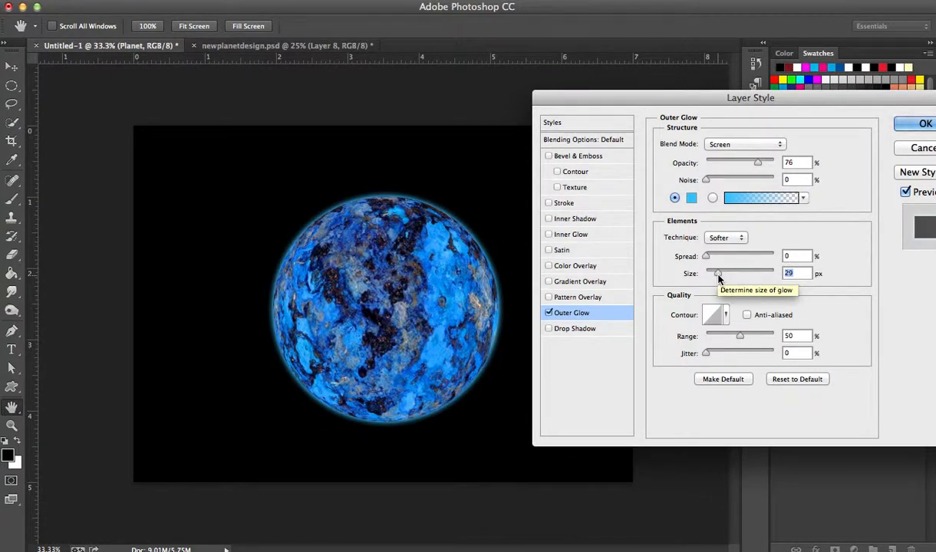
Step: Try the Outer Glow at 76 px size with 29% spread, and return it to 0% spread and 29 px size
{"action": "left_click_drag", "start_coordinate": [714, 275], "coordinate": [695, 261]}
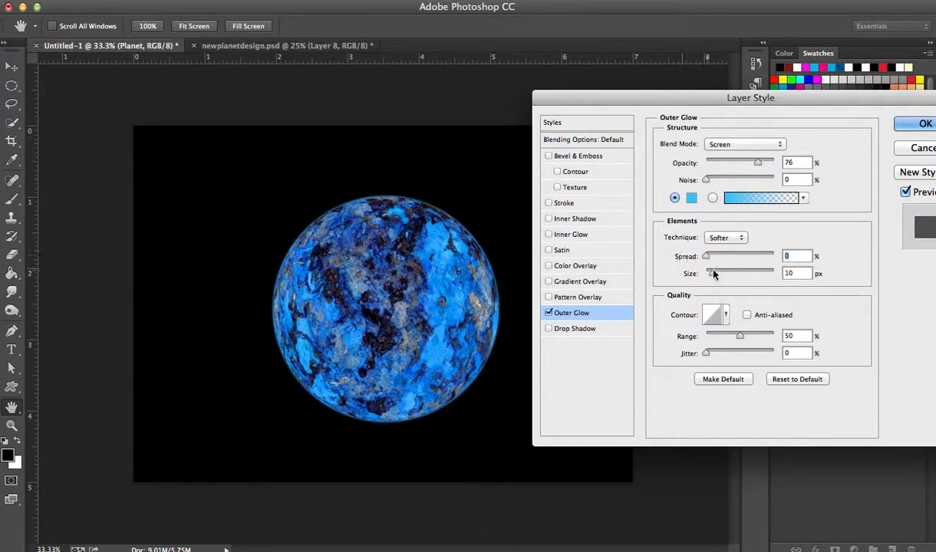
{"action": "left_click_drag", "start_coordinate": [706, 256], "coordinate": [731, 276]}
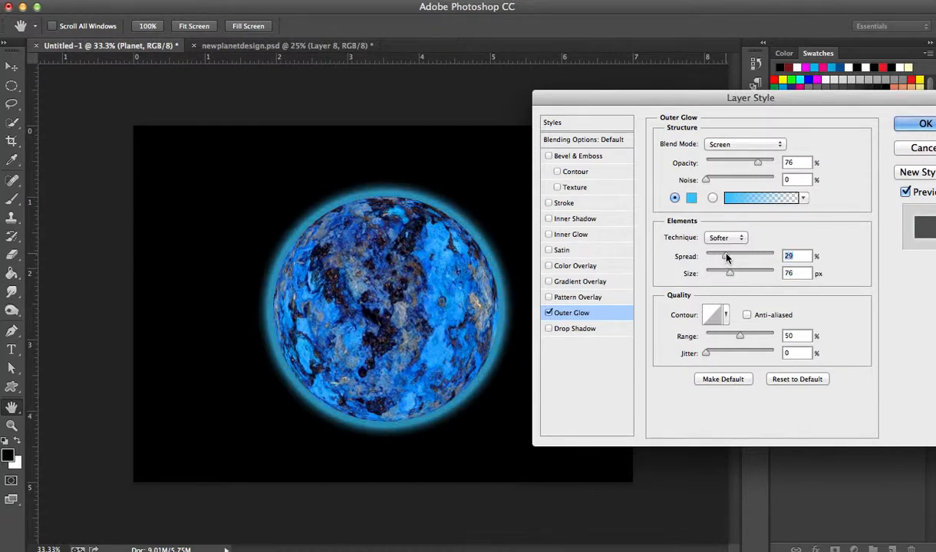
{"action": "left_click_drag", "start_coordinate": [726, 258], "coordinate": [727, 260]}
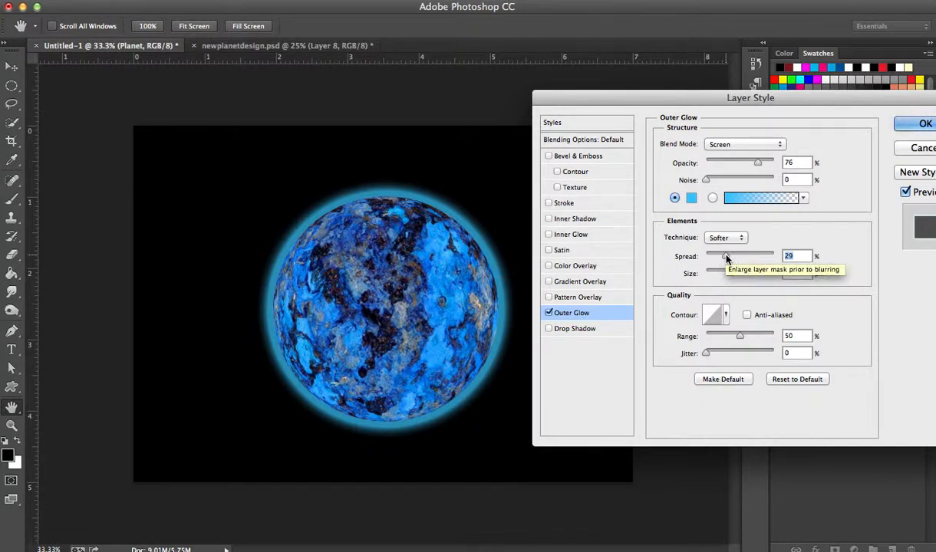
{"action": "left_click_drag", "start_coordinate": [721, 259], "coordinate": [691, 261]}
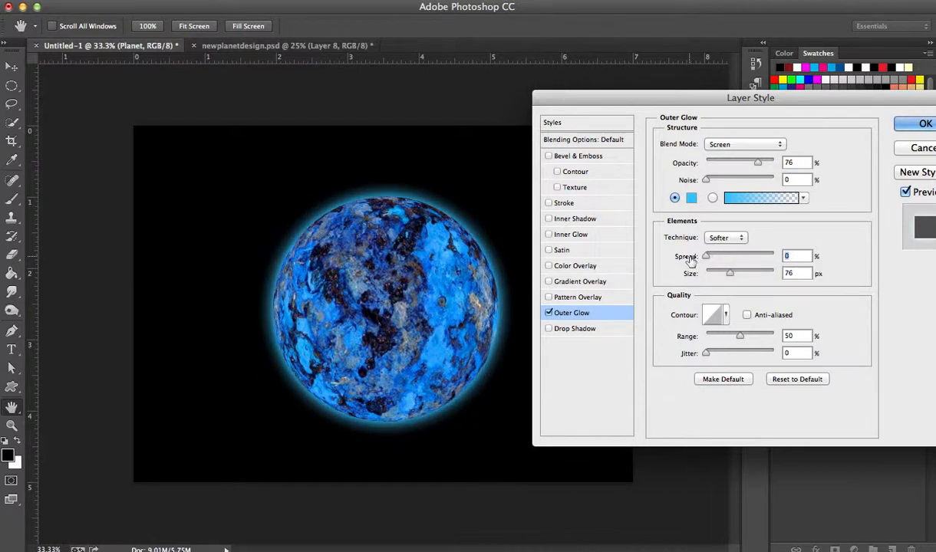
{"action": "key", "text": "F1"}
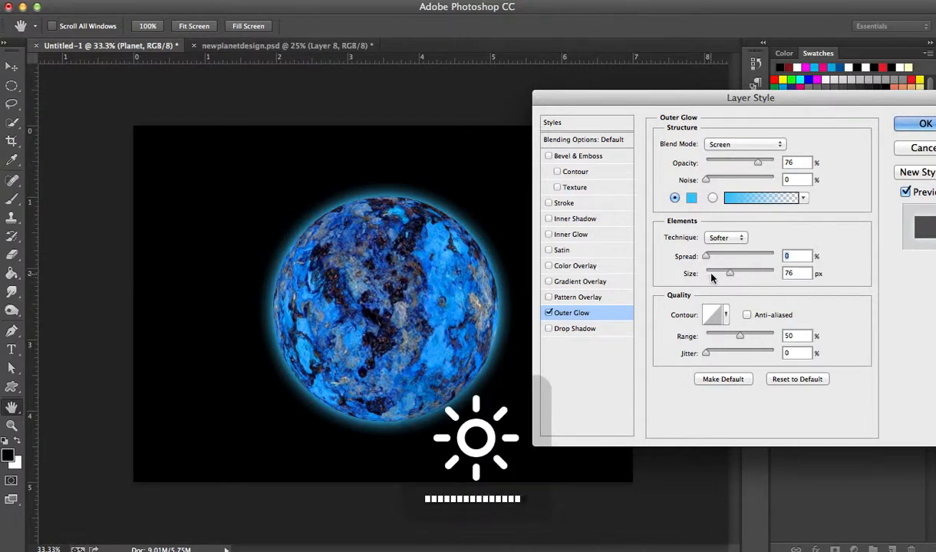
{"action": "left_click_drag", "start_coordinate": [712, 275], "coordinate": [719, 276]}
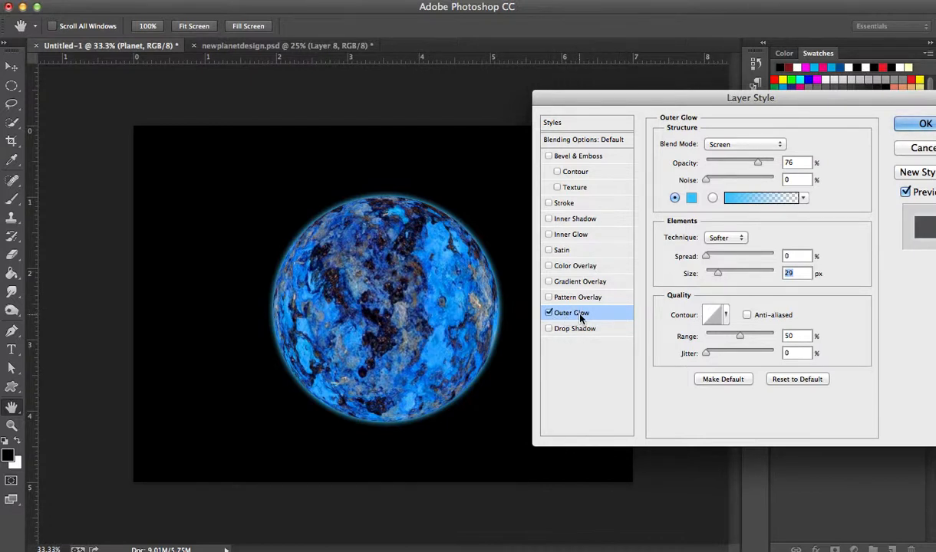
Step: Add an Inner Glow to the planet and change its colour to pale cyan
{"action": "left_click", "coordinate": [591, 235]}
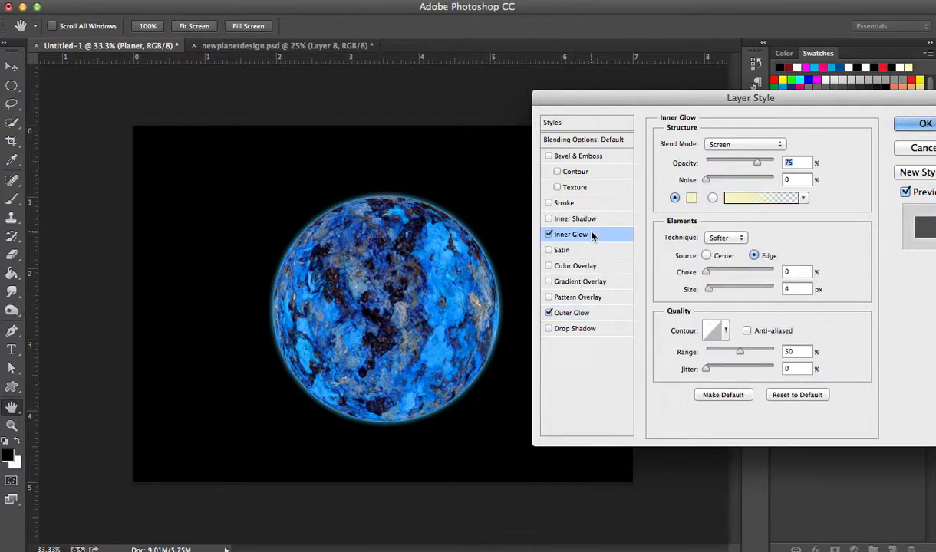
{"action": "left_click", "coordinate": [691, 199]}
{"action": "left_click_drag", "start_coordinate": [722, 218], "coordinate": [722, 210]}
{"action": "mouse_move", "coordinate": [616, 125]}
{"action": "left_mouse_down"}
{"action": "mouse_move", "coordinate": [633, 129]}
{"action": "mouse_move", "coordinate": [521, 126]}
{"action": "mouse_move", "coordinate": [516, 97]}
{"action": "mouse_move", "coordinate": [610, 98]}
{"action": "mouse_move", "coordinate": [599, 127]}
{"action": "mouse_move", "coordinate": [528, 121]}
{"action": "mouse_move", "coordinate": [578, 118]}
{"action": "mouse_move", "coordinate": [594, 133]}
{"action": "mouse_move", "coordinate": [580, 127]}
{"action": "left_mouse_up"}
{"action": "left_click", "coordinate": [853, 116]}
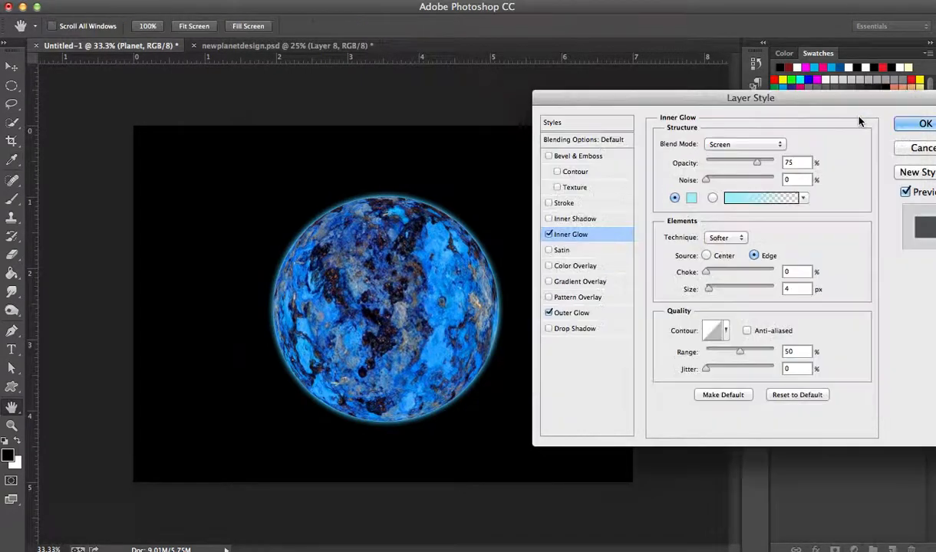
Step: Set the Inner Glow blend mode to Normal, its opacity to 100% and its size to 51 px
{"action": "left_click", "coordinate": [774, 145]}
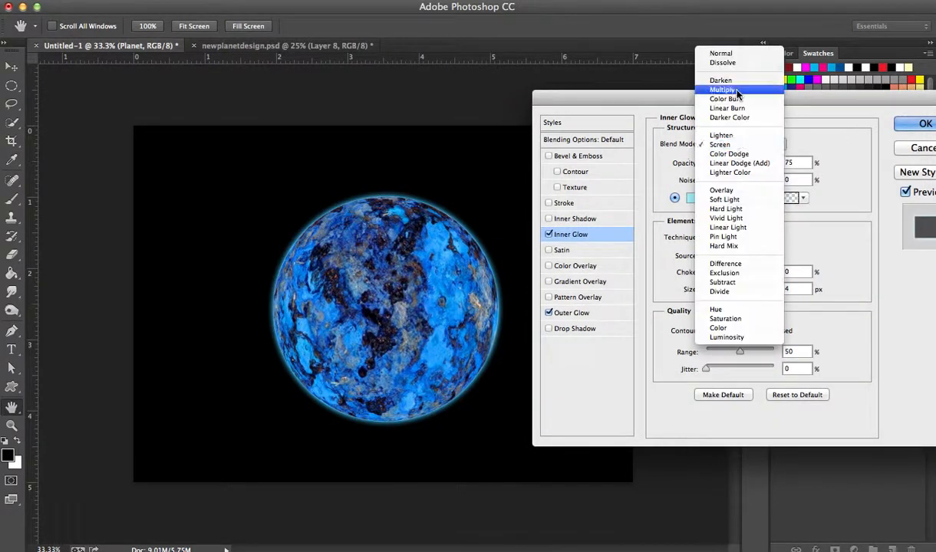
{"action": "left_click", "coordinate": [733, 55]}
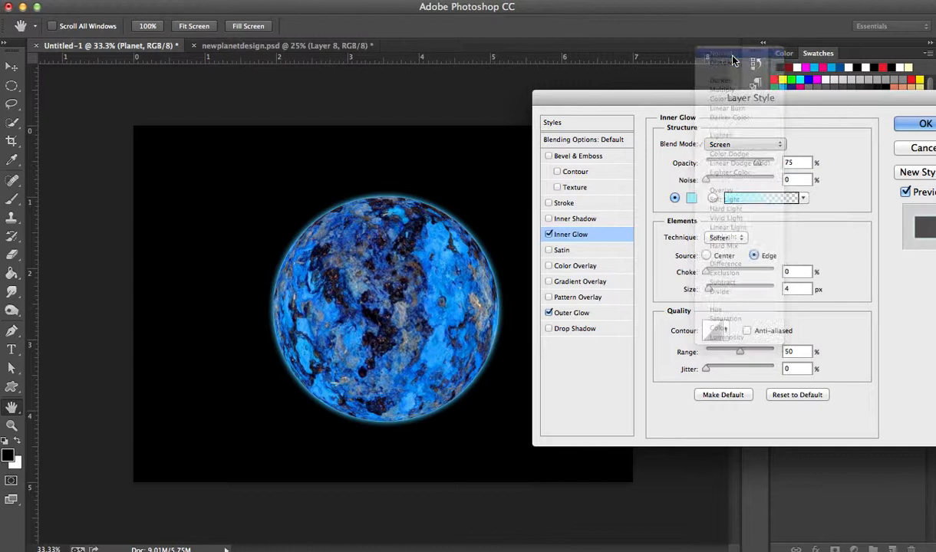
{"action": "left_click_drag", "start_coordinate": [758, 167], "coordinate": [793, 172]}
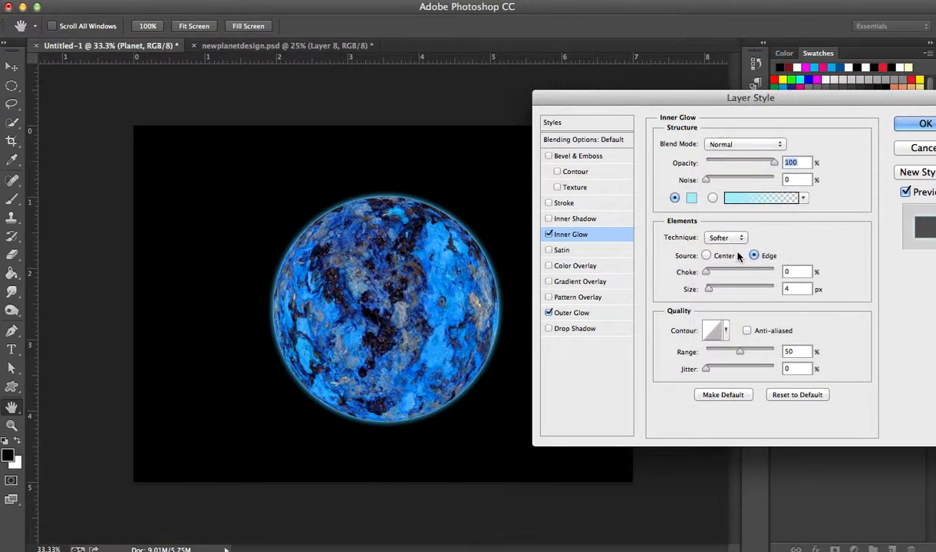
{"action": "left_click_drag", "start_coordinate": [700, 292], "coordinate": [724, 293]}
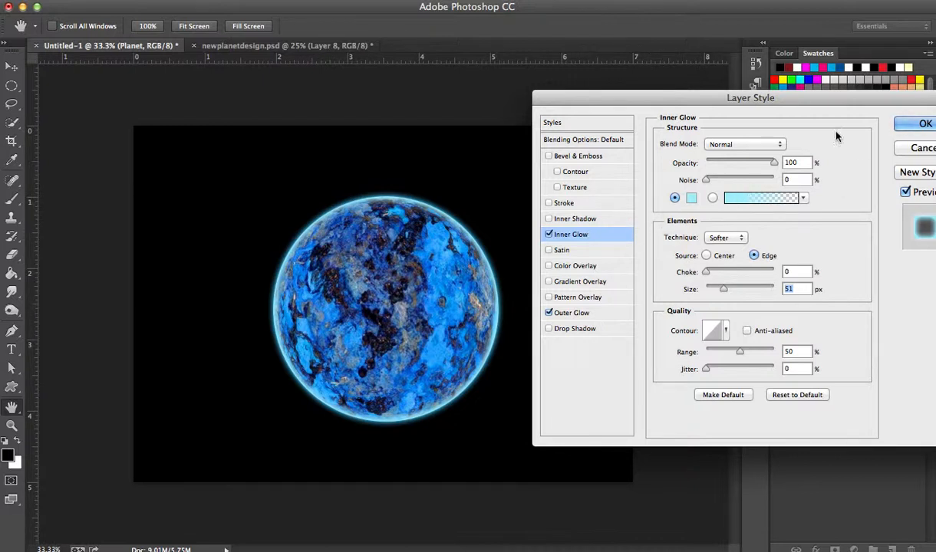
Step: Set the Inner Glow range to 50% and apply the layer style to the planet
{"action": "left_click_drag", "start_coordinate": [799, 100], "coordinate": [734, 85]}
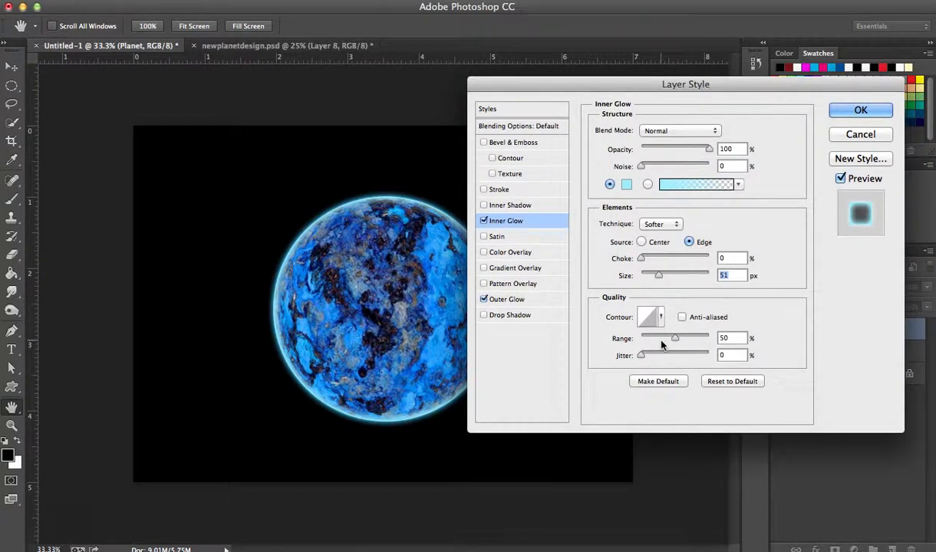
{"action": "mouse_move", "coordinate": [675, 338]}
{"action": "left_mouse_down"}
{"action": "mouse_move", "coordinate": [686, 343]}
{"action": "mouse_move", "coordinate": [671, 339]}
{"action": "left_mouse_up"}
{"action": "type", "text": "50"}
{"action": "left_click_drag", "start_coordinate": [743, 91], "coordinate": [749, 105]}
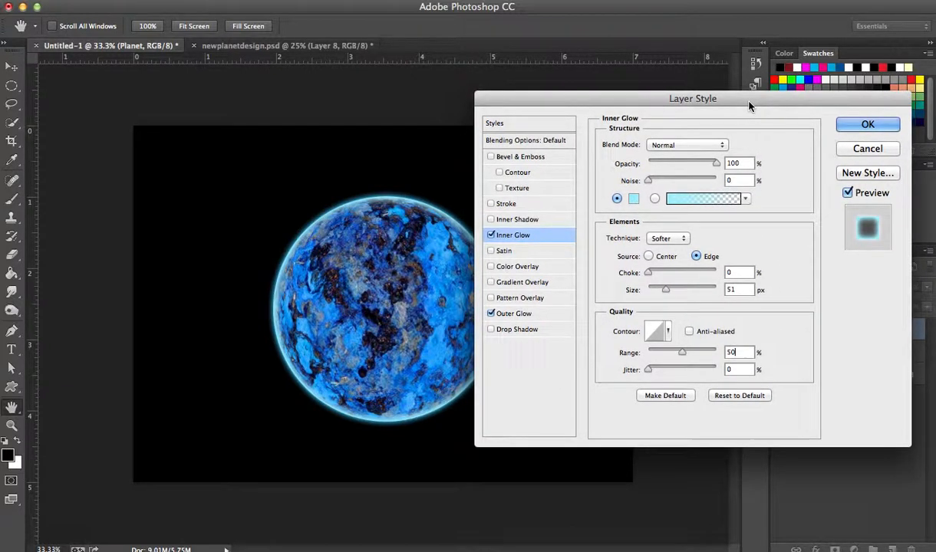
{"action": "left_click", "coordinate": [851, 126]}
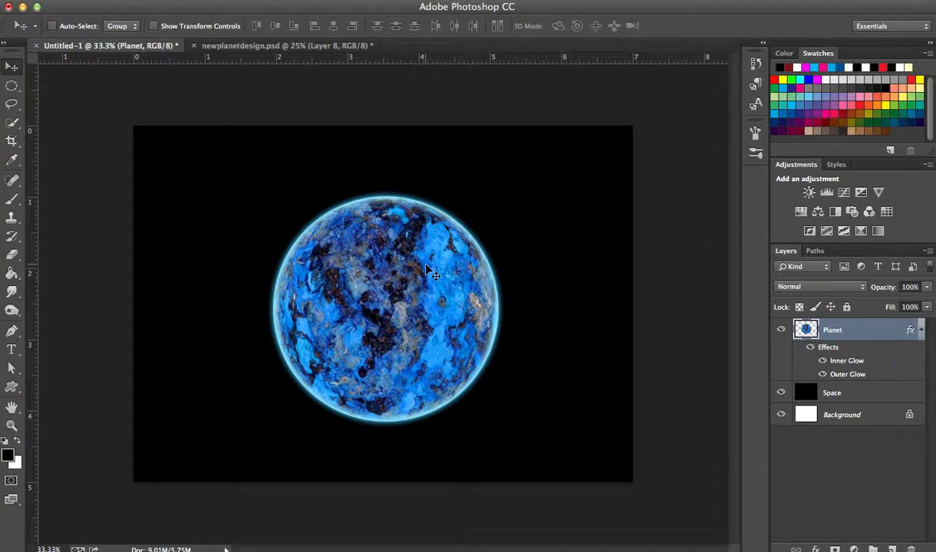
Step: Move the planet about 0.3 inches right and 0.1 inches up, and duplicate the Planet layer
{"action": "mouse_move", "coordinate": [430, 276]}
{"action": "left_mouse_down"}
{"action": "mouse_move", "coordinate": [435, 283]}
{"action": "mouse_move", "coordinate": [422, 266]}
{"action": "left_mouse_up"}
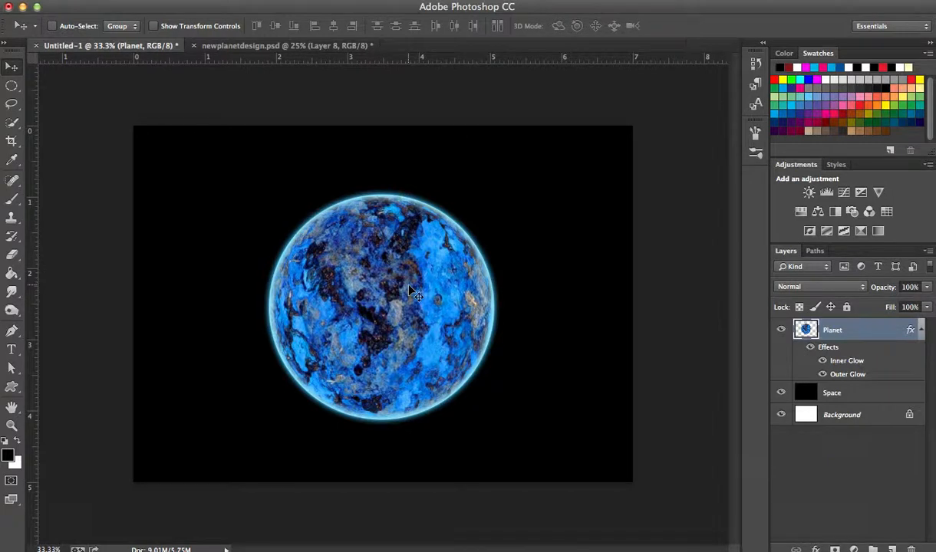
{"action": "left_click_drag", "start_coordinate": [409, 287], "coordinate": [435, 283]}
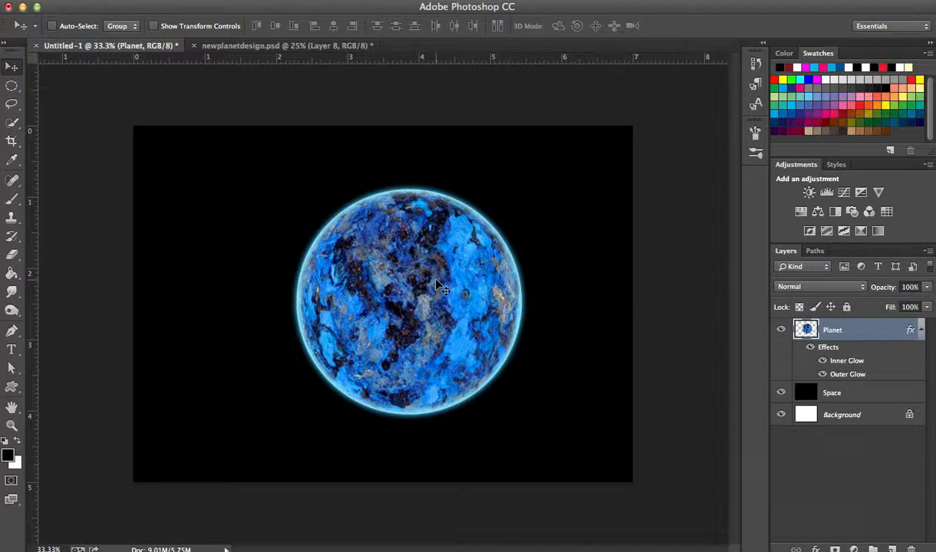
{"action": "left_click", "coordinate": [920, 330]}
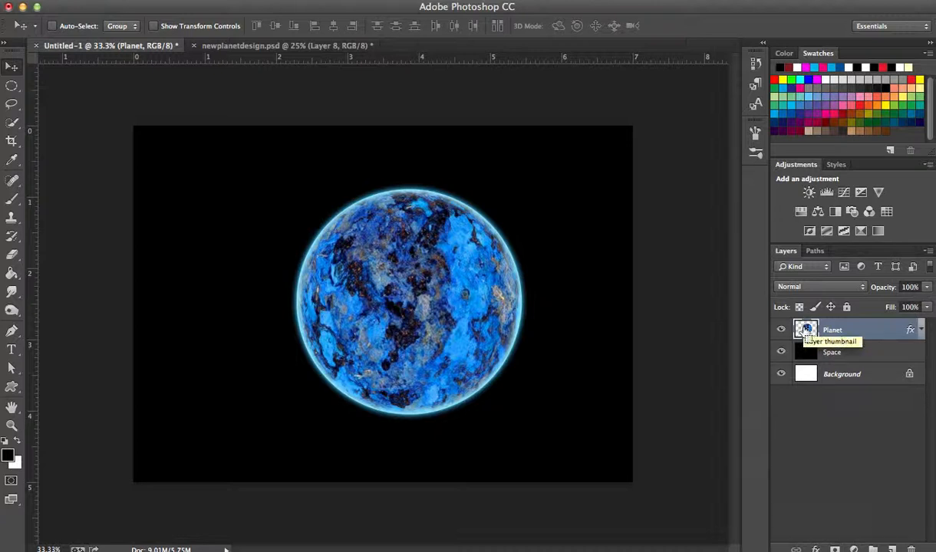
{"action": "key", "text": "super+j"}
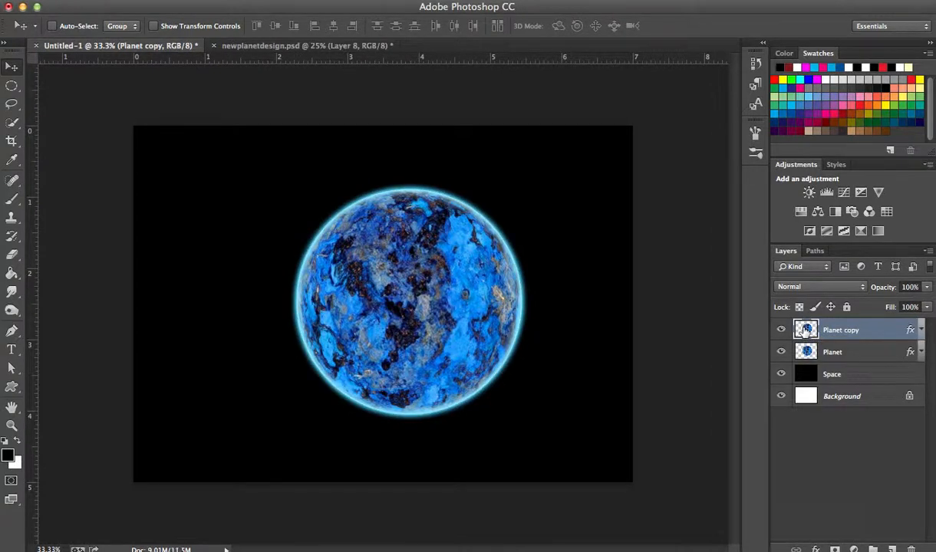
Step: Clear the layer style from the Planet copy layer
{"action": "left_click", "coordinate": [920, 331]}
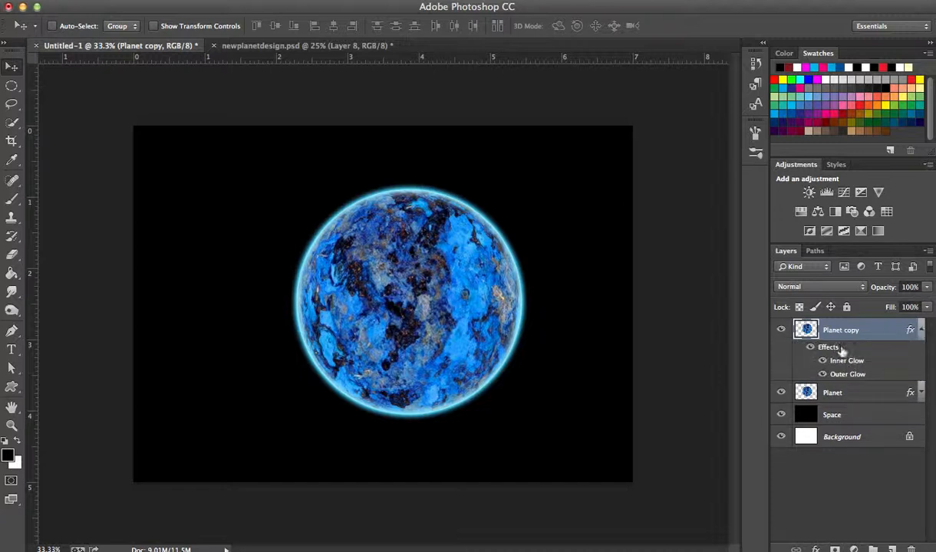
{"action": "left_click", "coordinate": [921, 330]}
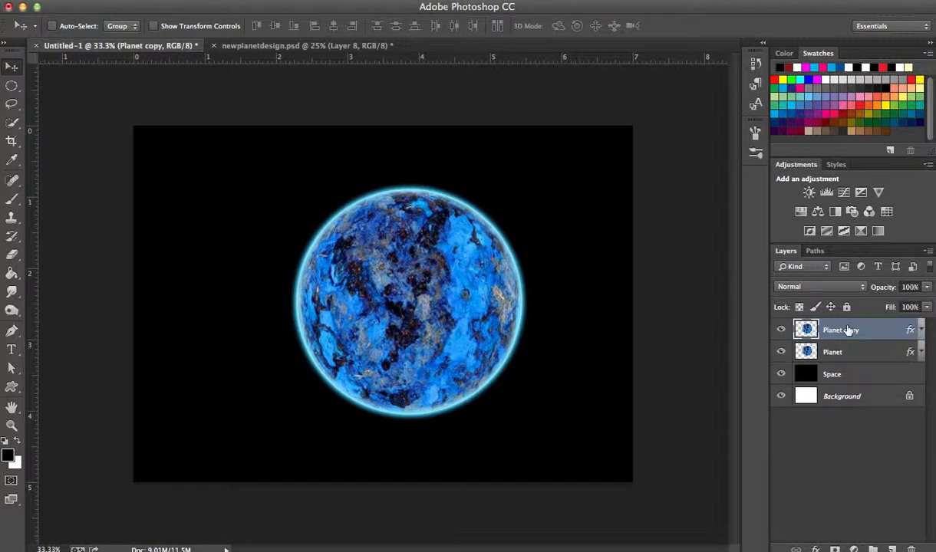
{"action": "right_click", "coordinate": [872, 332]}
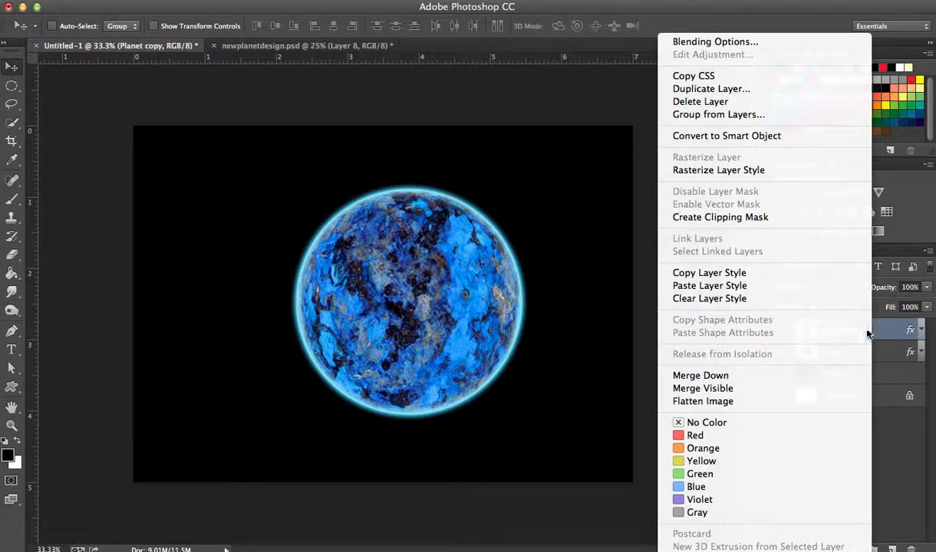
{"action": "left_click", "coordinate": [802, 300]}
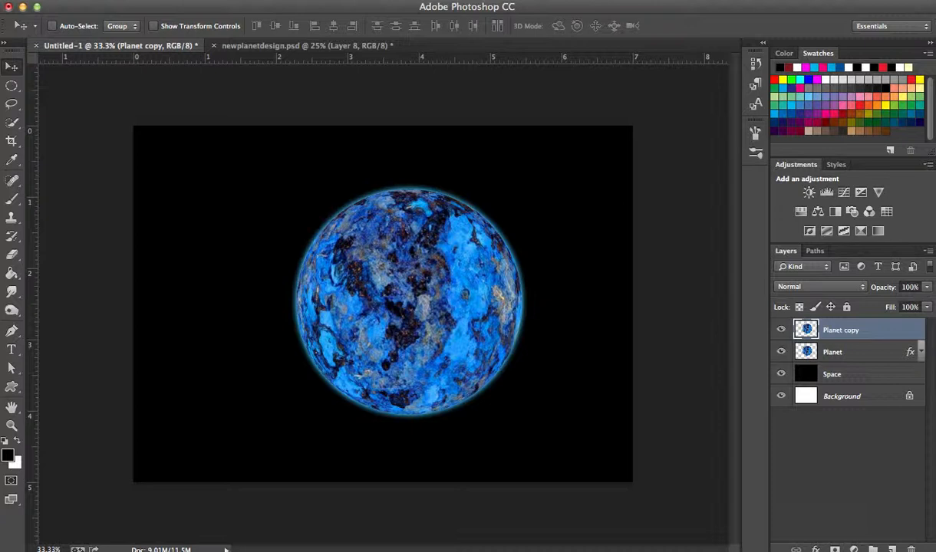
Step: Load the Planet copy layer's outline as a selection, fill it with black at Normal mode and 100% opacity, and deselect
{"action": "left_click", "coordinate": [104, 0]}
{"action": "left_click", "coordinate": [323, 255]}
{"action": "left_click", "coordinate": [807, 331], "text": "super"}
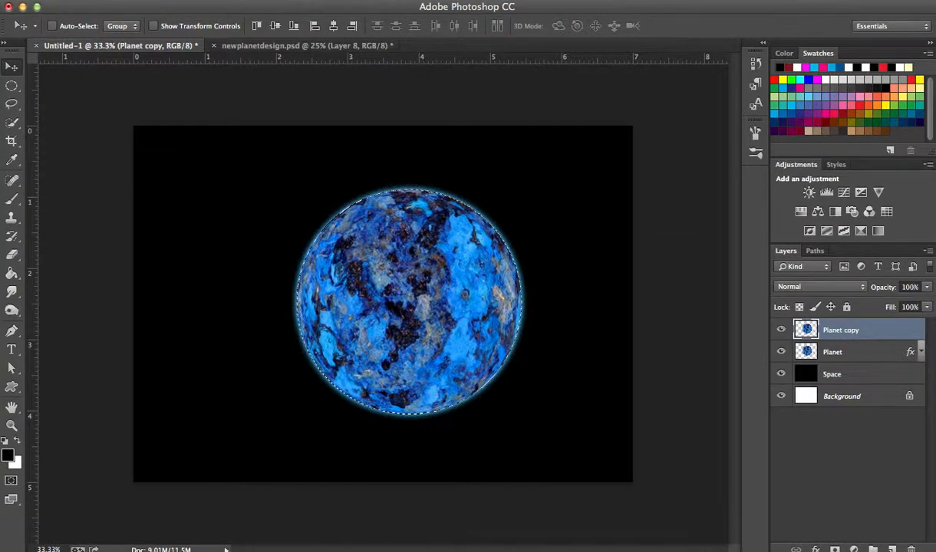
{"action": "left_click", "coordinate": [105, 0]}
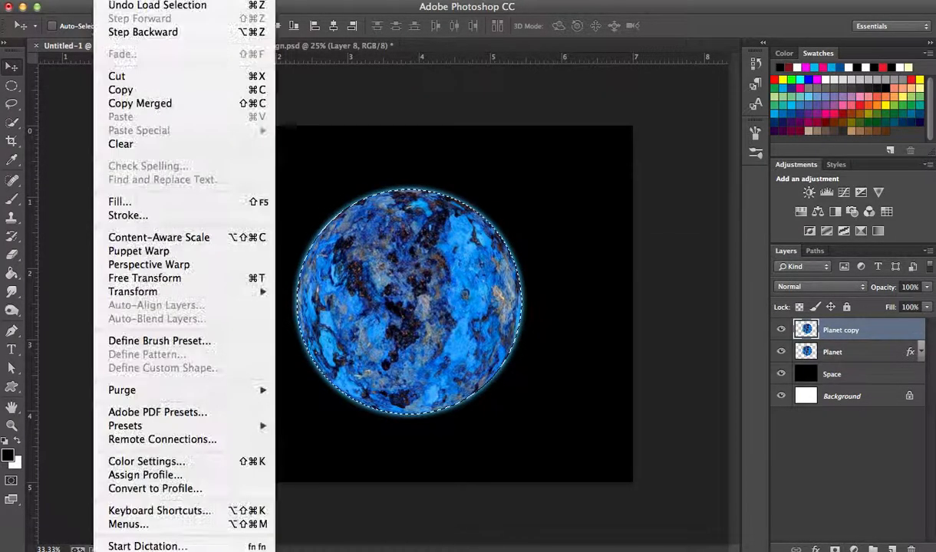
{"action": "left_click", "coordinate": [151, 201]}
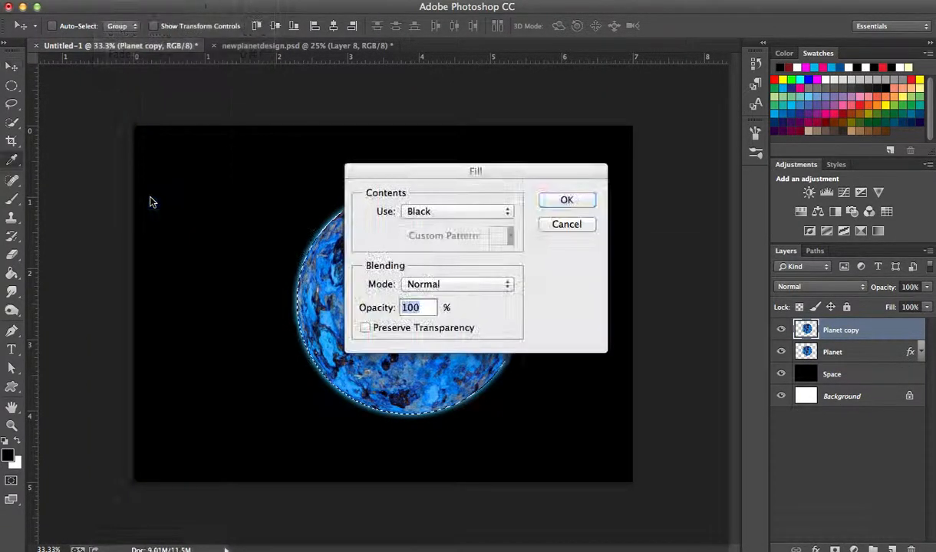
{"action": "left_click_drag", "start_coordinate": [402, 179], "coordinate": [589, 208]}
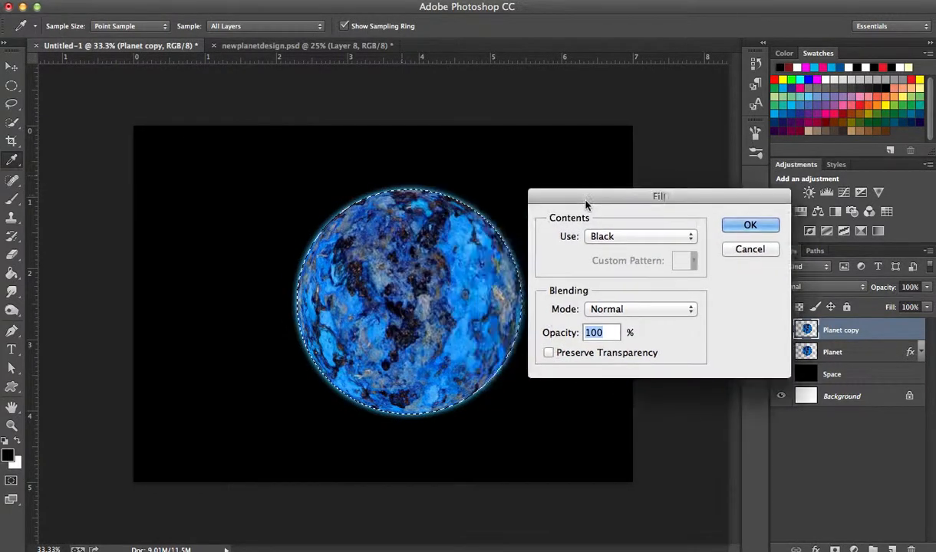
{"action": "left_click", "coordinate": [668, 240]}
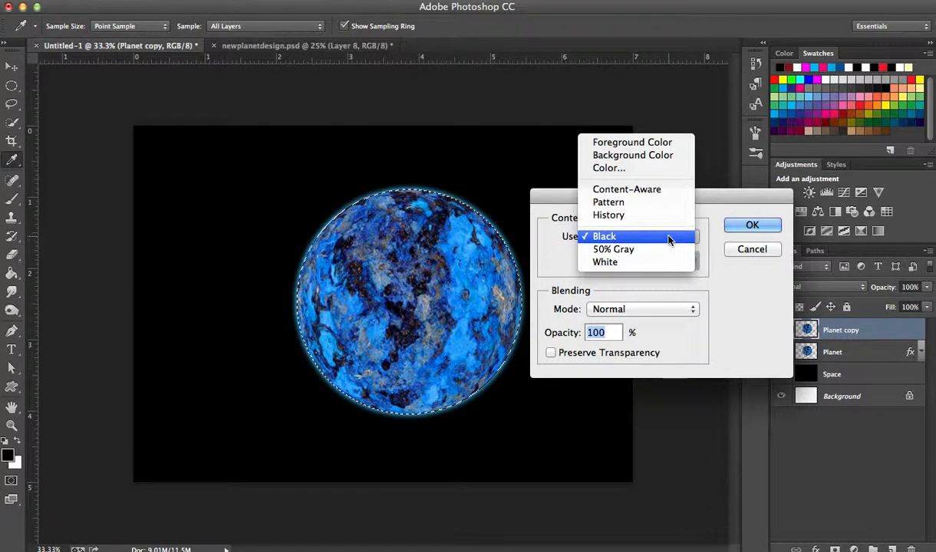
{"action": "left_click", "coordinate": [668, 240]}
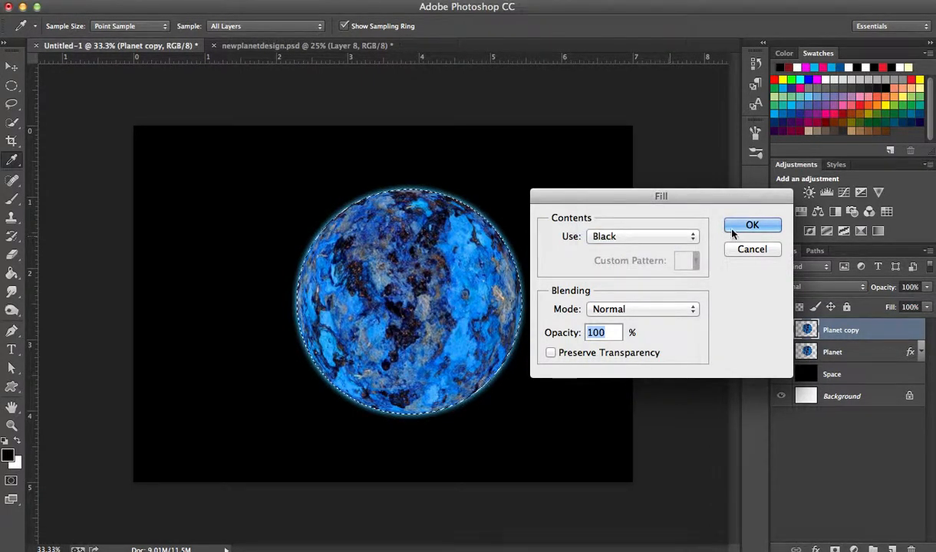
{"action": "left_click", "coordinate": [752, 226]}
{"action": "key", "text": "v"}
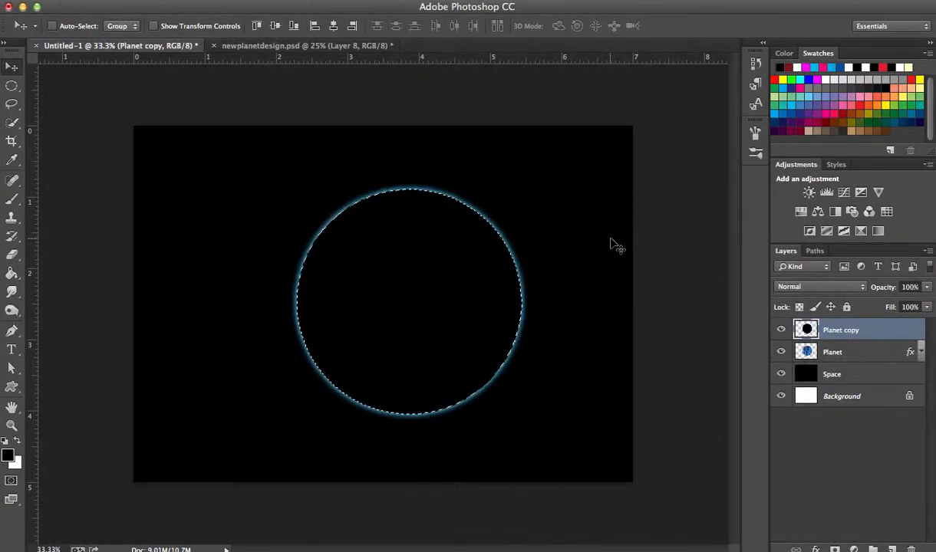
{"action": "key", "text": "super+d"}
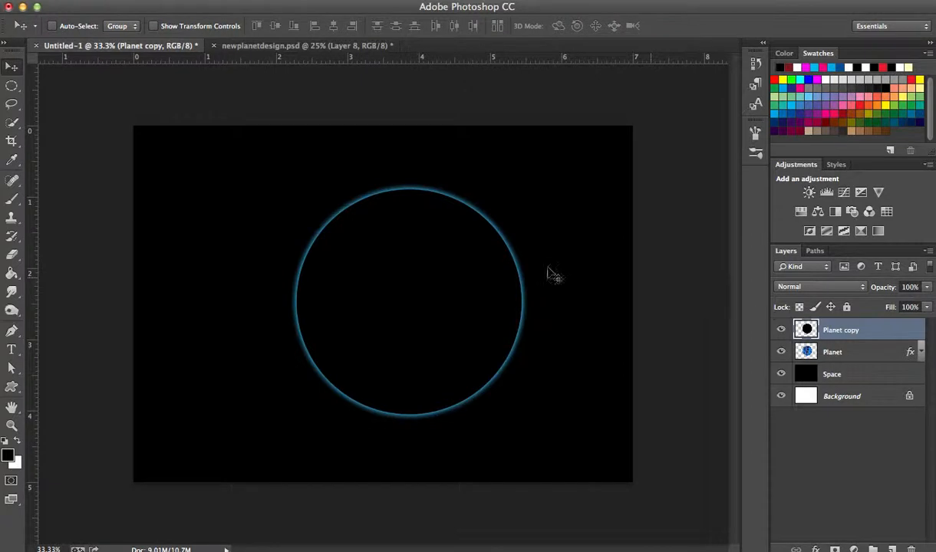
Step: Move the black disc about 0.6 inches right and 0.5 inches down, and apply a Gaussian Blur with a 40-pixel radius
{"action": "left_click_drag", "start_coordinate": [460, 284], "coordinate": [497, 325]}
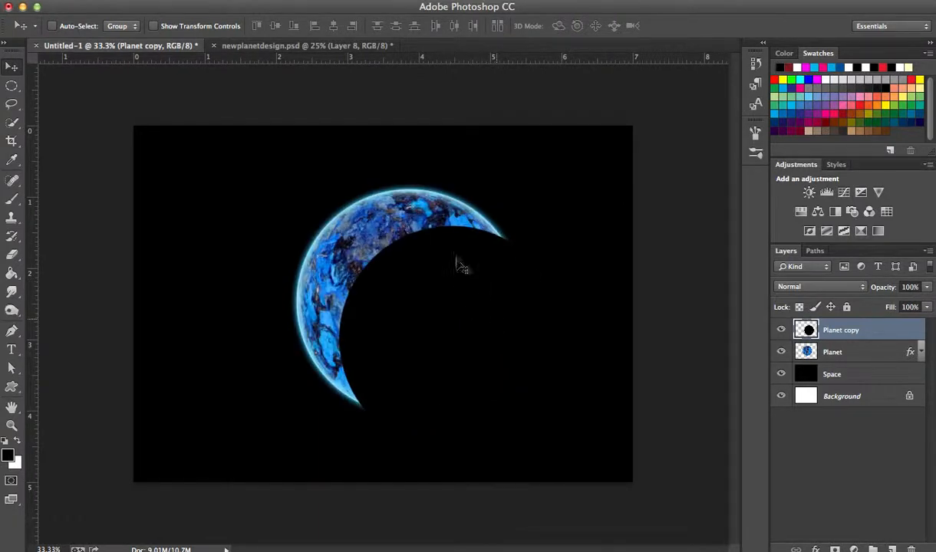
{"action": "left_click", "coordinate": [300, 1]}
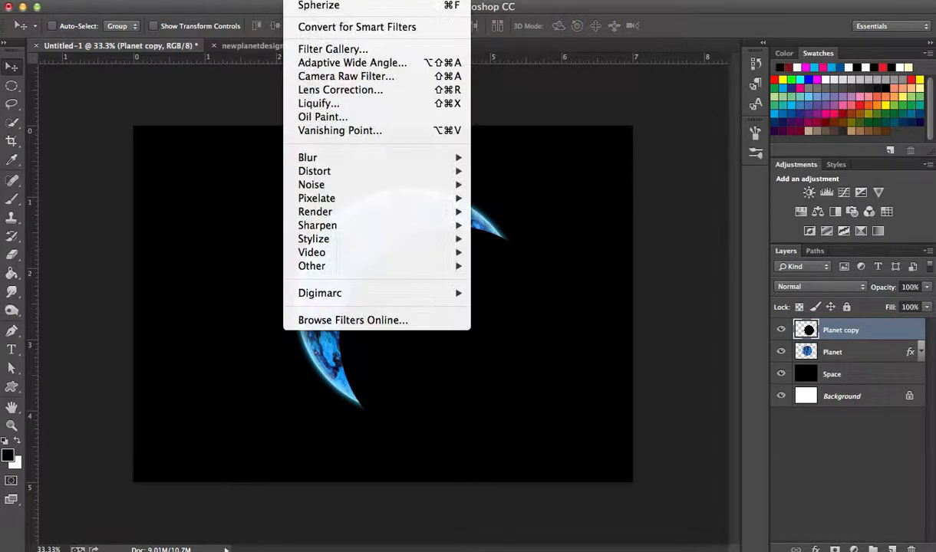
{"action": "mouse_move", "coordinate": [391, 156]}
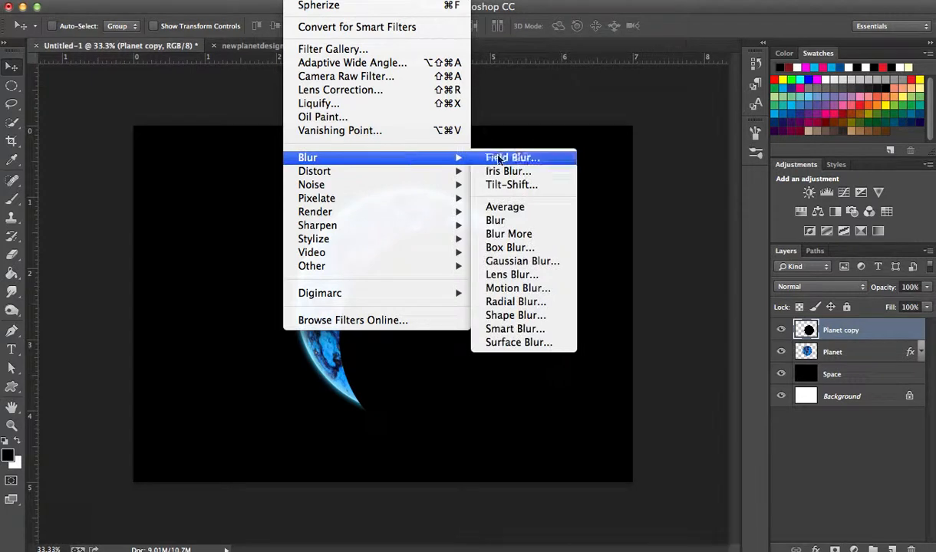
{"action": "left_click", "coordinate": [549, 264]}
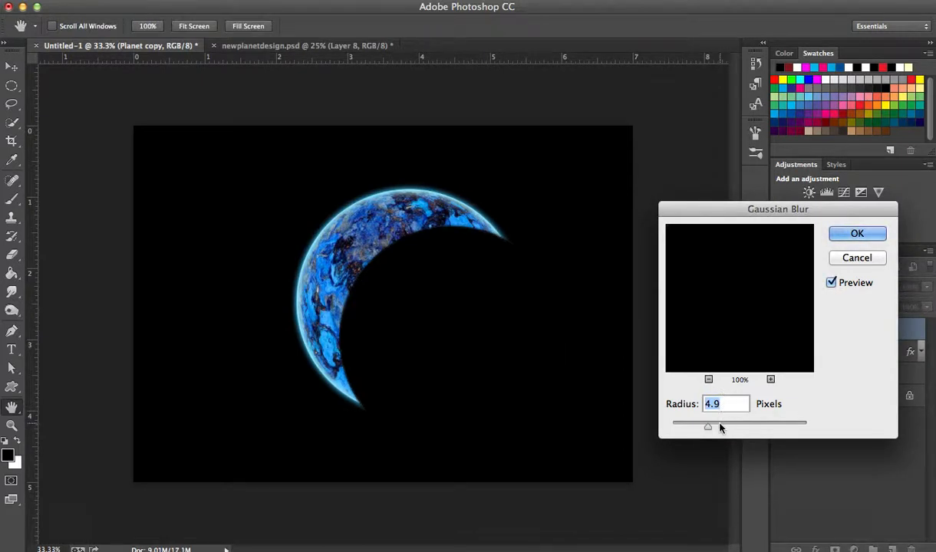
{"action": "left_click_drag", "start_coordinate": [715, 427], "coordinate": [694, 428]}
{"action": "left_click_drag", "start_coordinate": [715, 430], "coordinate": [719, 430]}
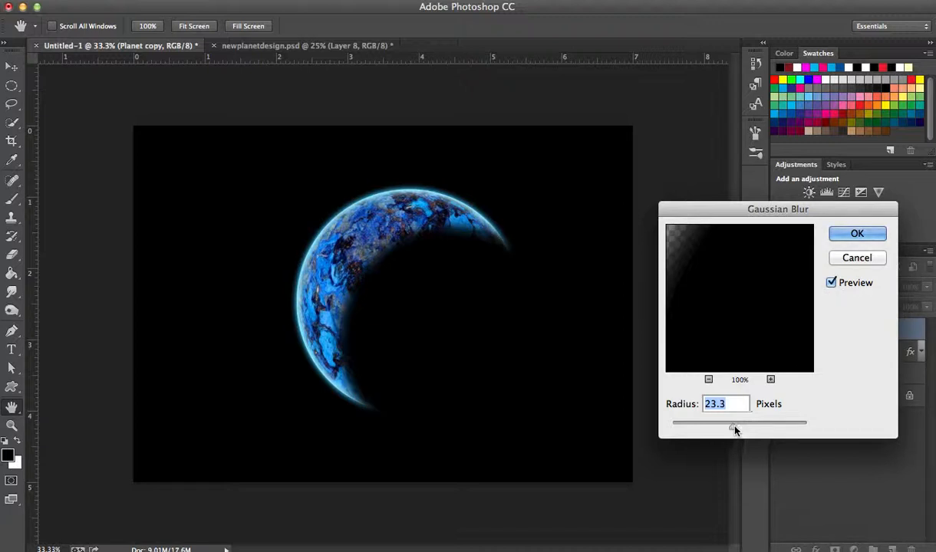
{"action": "left_click_drag", "start_coordinate": [734, 430], "coordinate": [740, 430]}
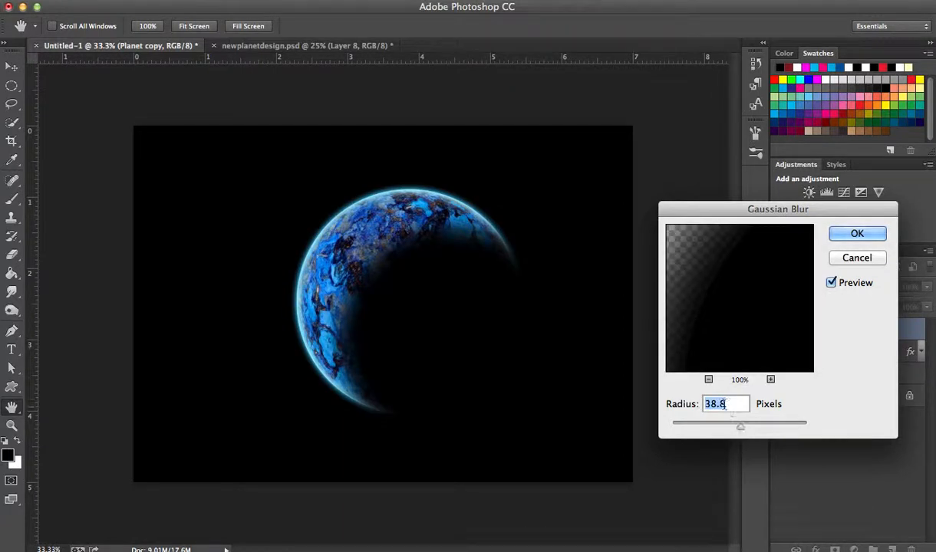
{"action": "type", "text": "40"}
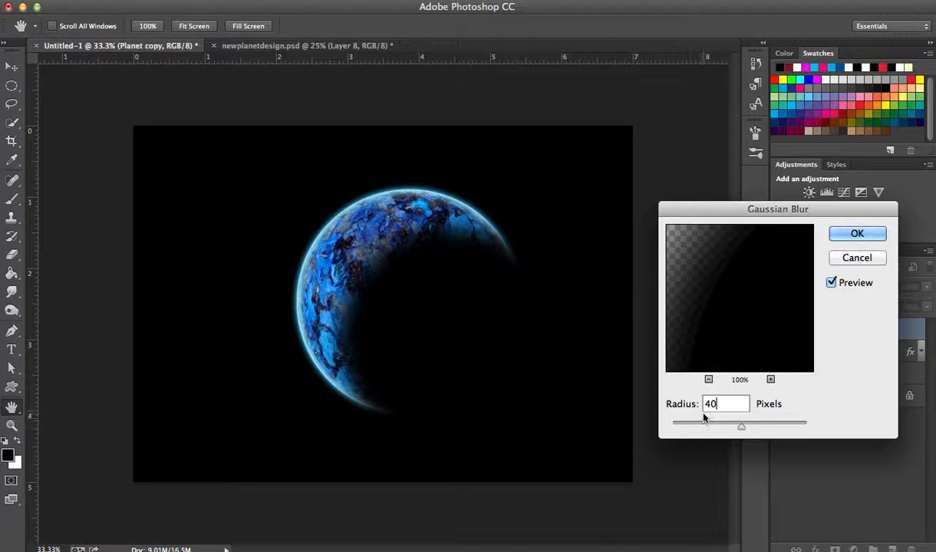
{"action": "left_click_drag", "start_coordinate": [715, 283], "coordinate": [683, 281]}
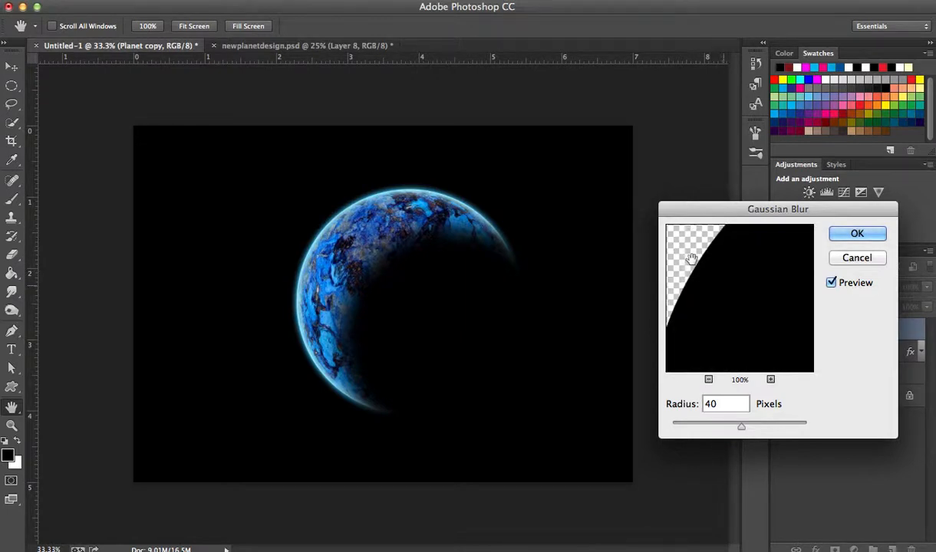
{"action": "left_click", "coordinate": [755, 310]}
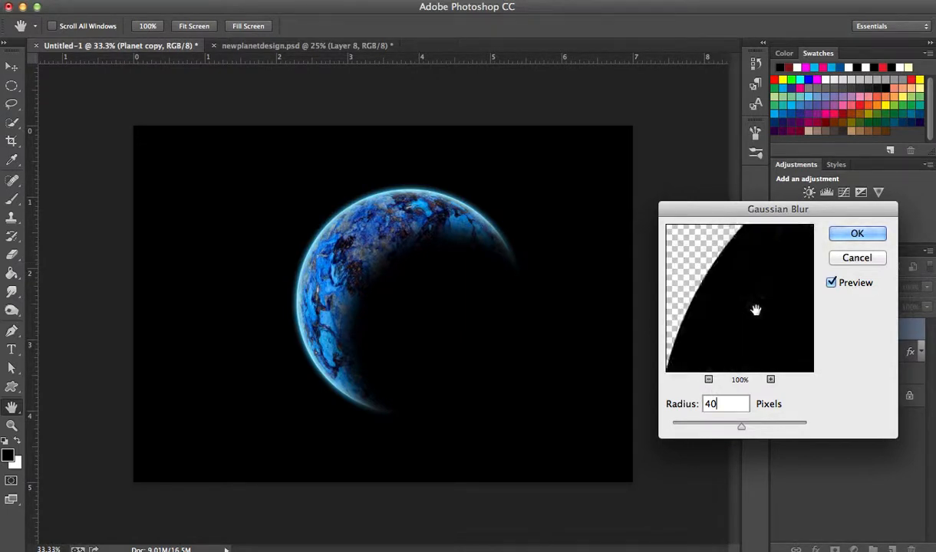
{"action": "left_click", "coordinate": [842, 239]}
{"action": "key", "text": "v"}
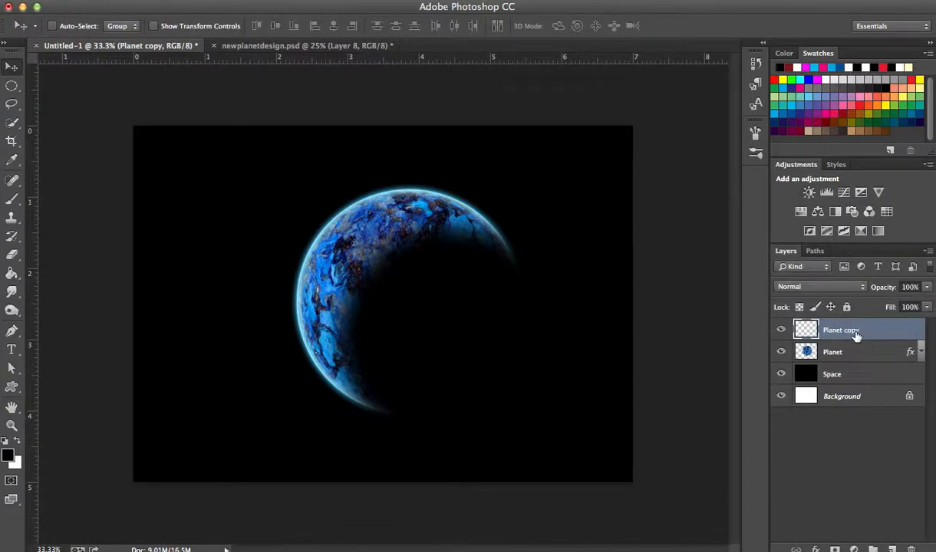
Step: Rename the Planet copy layer as Shadow and move it slightly up and left to narrow the lit crescent
{"action": "double_click", "coordinate": [833, 330]}
{"action": "type", "text": "Shadow"}
{"action": "key", "text": "Return"}
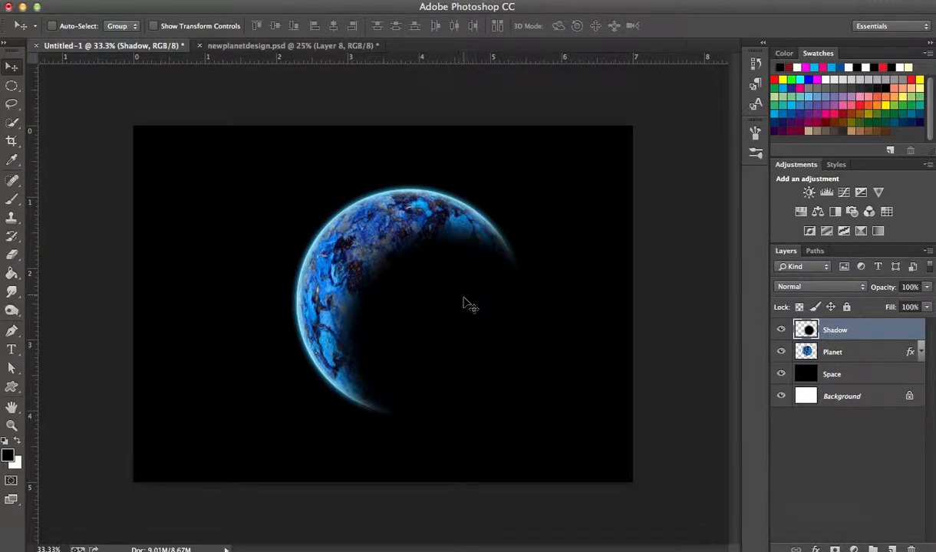
{"action": "left_click_drag", "start_coordinate": [438, 266], "coordinate": [451, 293]}
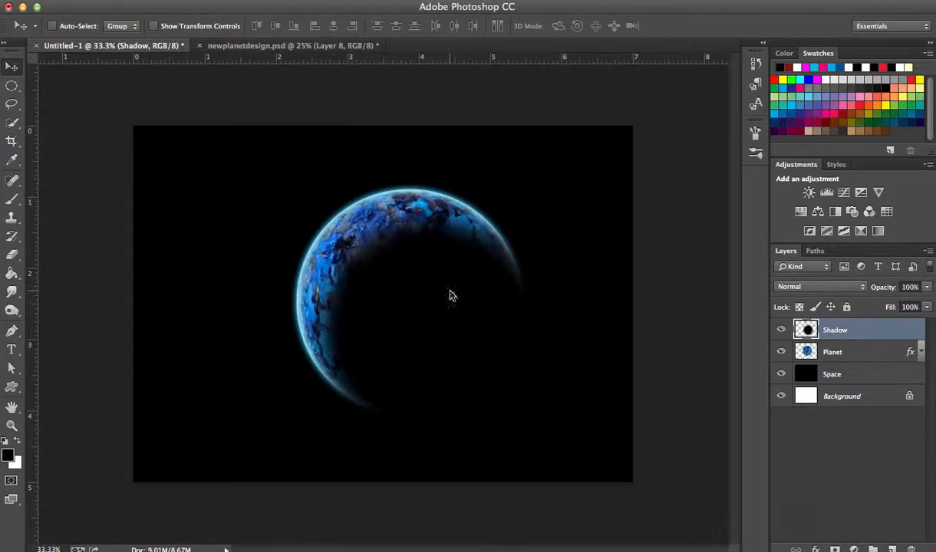
Step: Scale the Shadow and Planet layers together to about 127% and place them partly beyond the canvas's lower-right corner
{"action": "left_click", "coordinate": [843, 350], "text": "shift"}
{"action": "left_click_drag", "start_coordinate": [533, 316], "coordinate": [609, 362]}
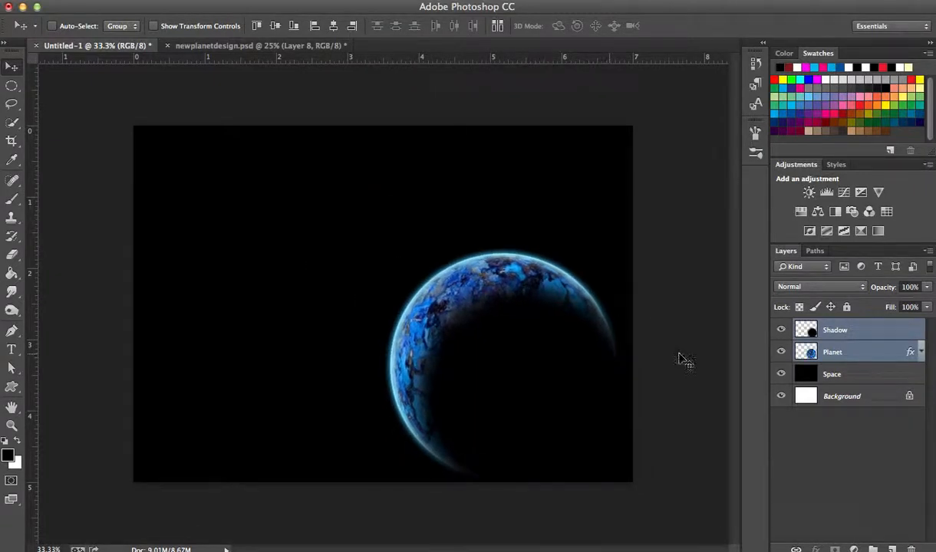
{"action": "key", "text": "ctrl+t"}
{"action": "left_click_drag", "start_coordinate": [387, 251], "coordinate": [301, 181]}
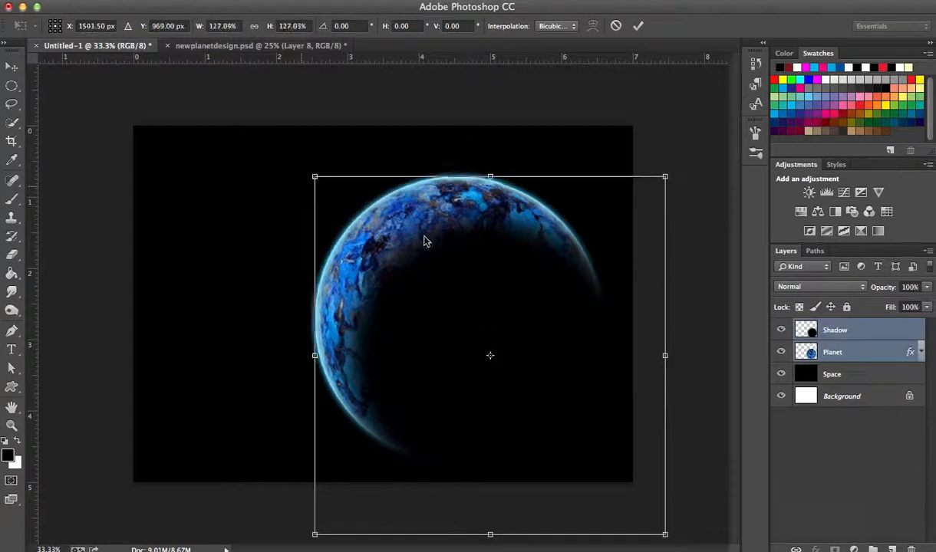
{"action": "left_click_drag", "start_coordinate": [403, 226], "coordinate": [497, 303]}
{"action": "key", "text": "Return"}
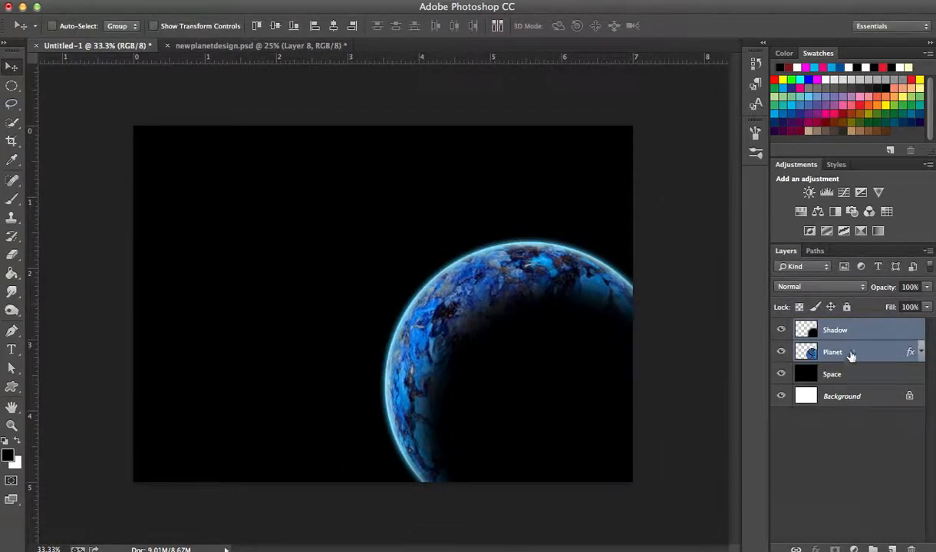
Step: Scale the Shadow layer alone to about 109% and shift it slightly so it covers more of the planet
{"action": "left_click", "coordinate": [835, 330]}
{"action": "left_click_drag", "start_coordinate": [563, 372], "coordinate": [563, 369]}
{"action": "key", "text": "ctrl+t"}
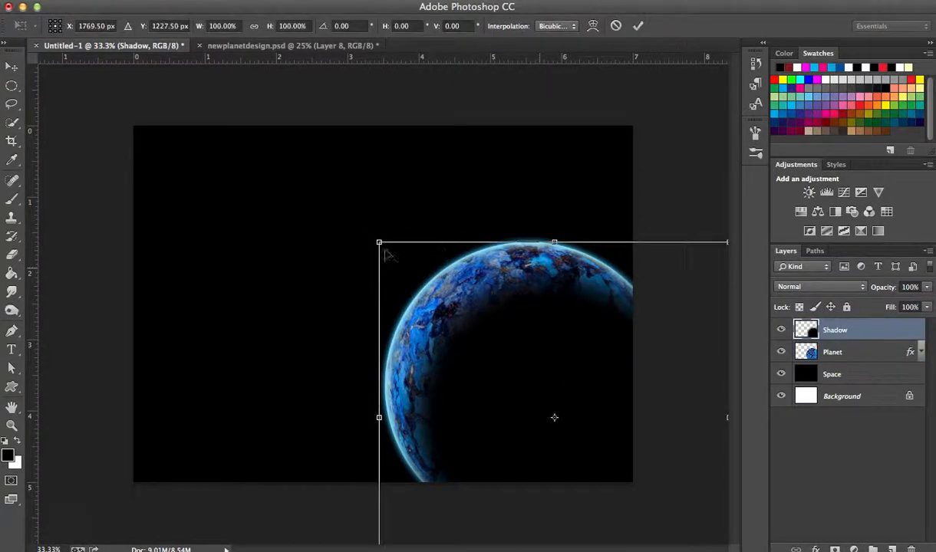
{"action": "left_click_drag", "start_coordinate": [378, 244], "coordinate": [362, 226]}
{"action": "left_click_drag", "start_coordinate": [477, 303], "coordinate": [484, 307]}
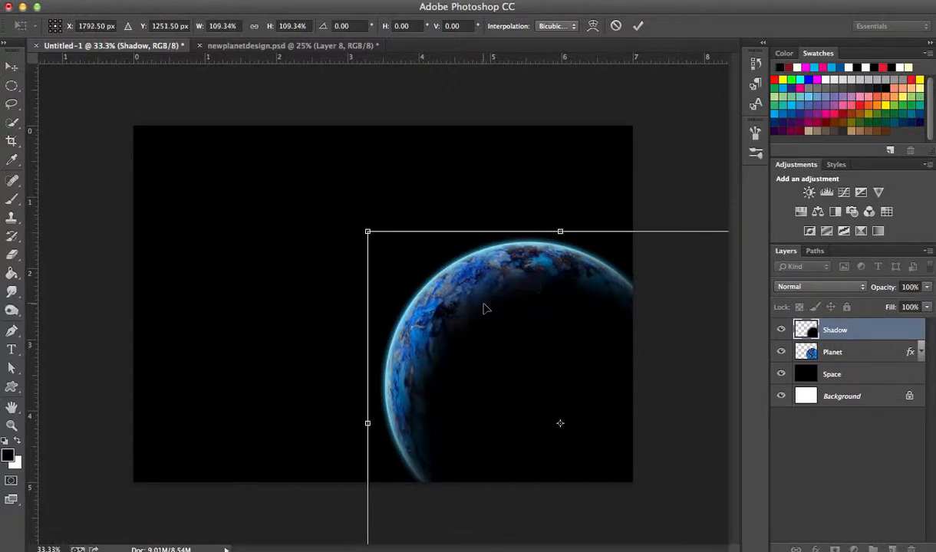
{"action": "key", "text": "Return"}
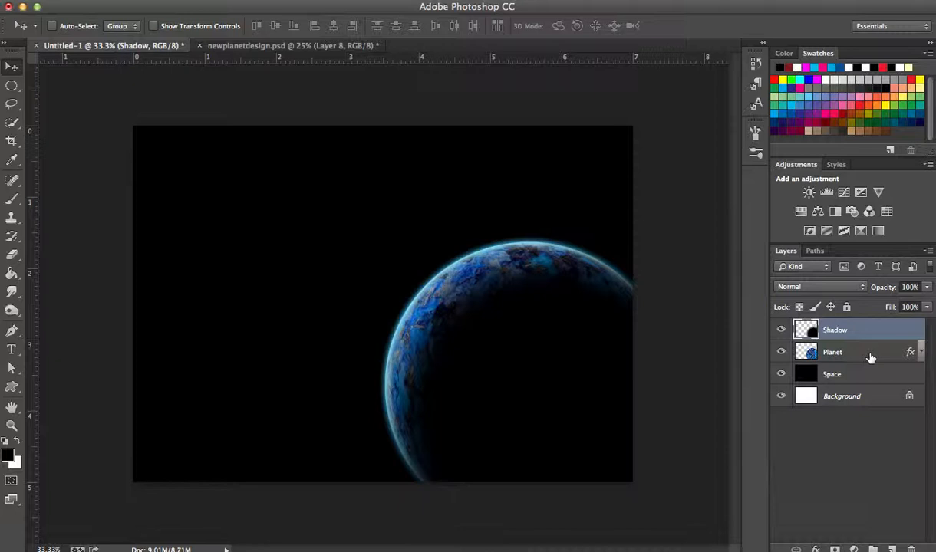
Step: Compare the planet with and without the shadow, and move the Shadow and Planet layers together about 1.6 inches left and 0.8 inches up
{"action": "left_click", "coordinate": [780, 329]}
{"action": "left_click", "coordinate": [780, 329]}
{"action": "left_click", "coordinate": [804, 351], "text": "shift"}
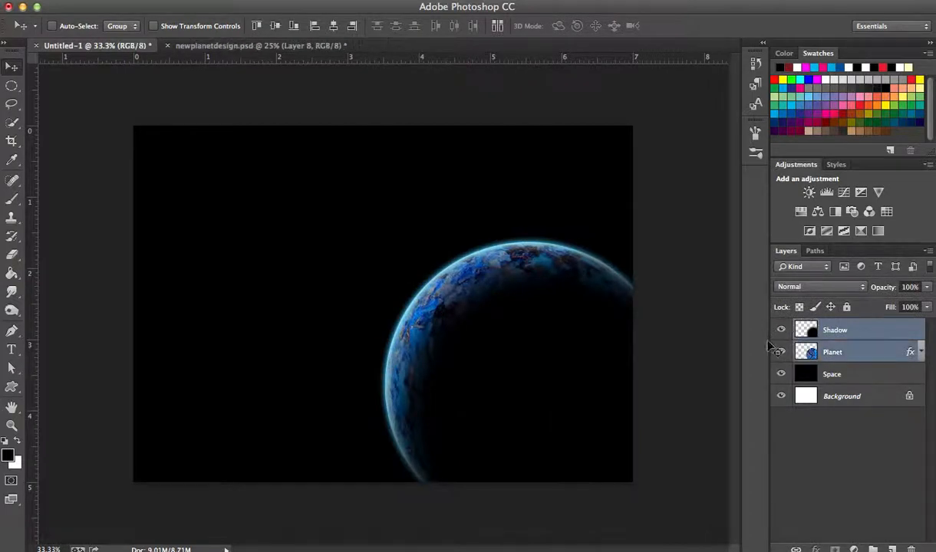
{"action": "left_click_drag", "start_coordinate": [496, 277], "coordinate": [375, 216]}
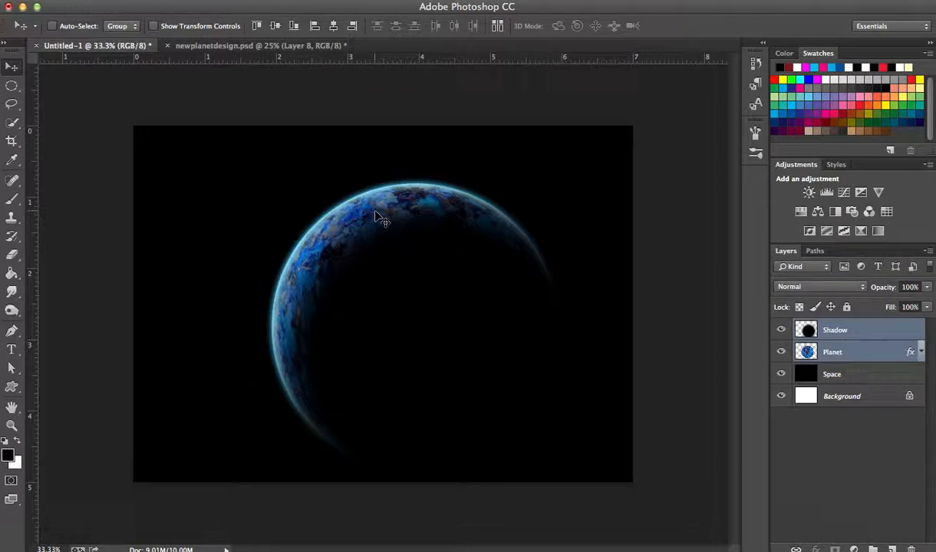